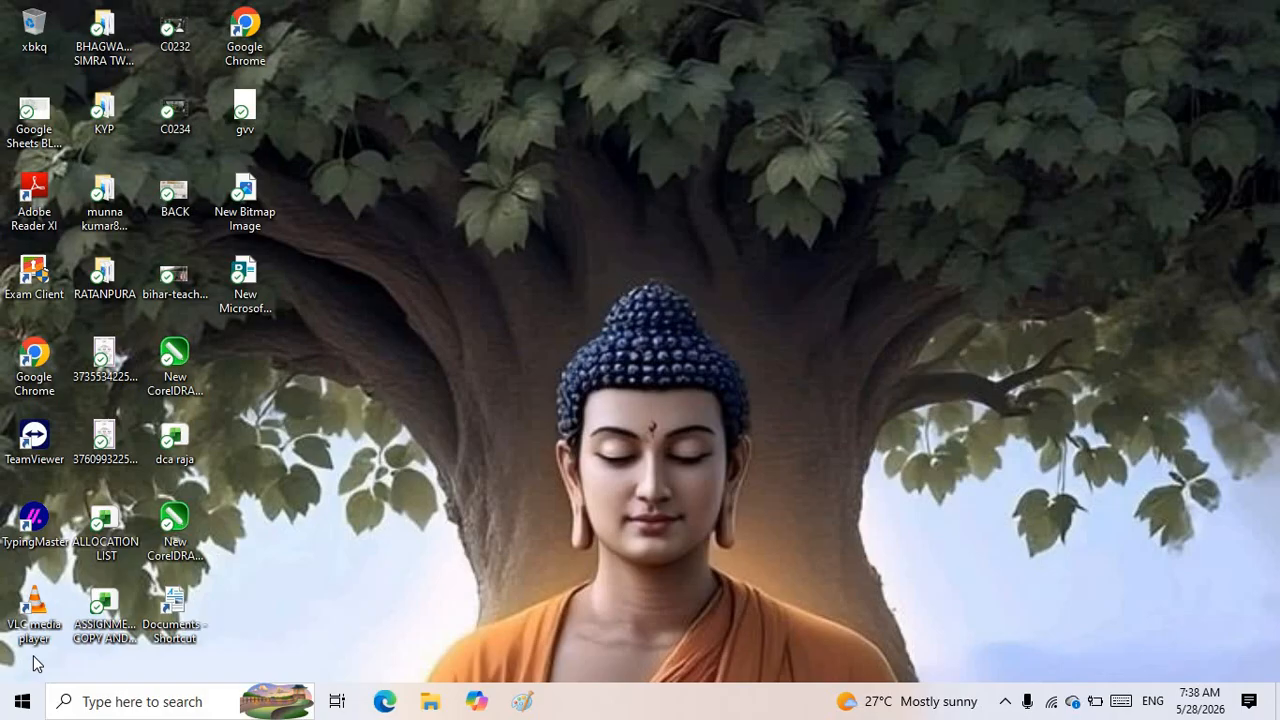
- Launch Notepad through the Windows search with "no", maximize its window and close it again
click(101, 703)
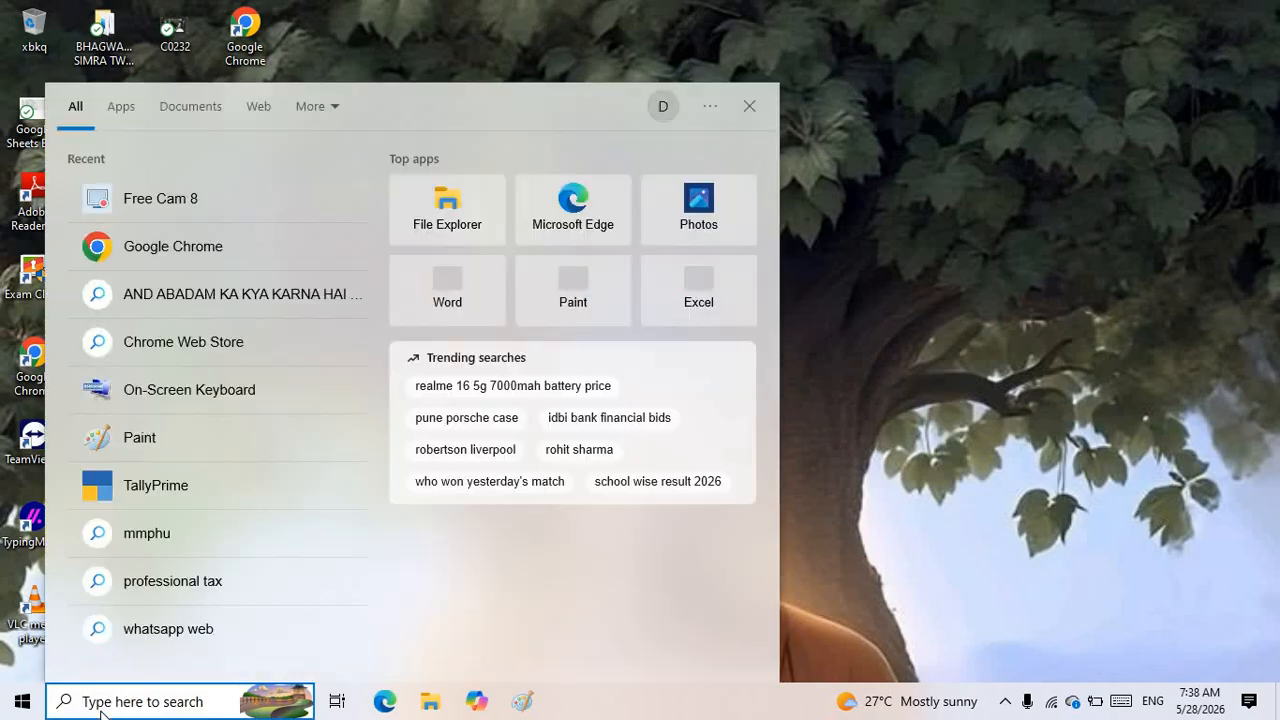
text(no)
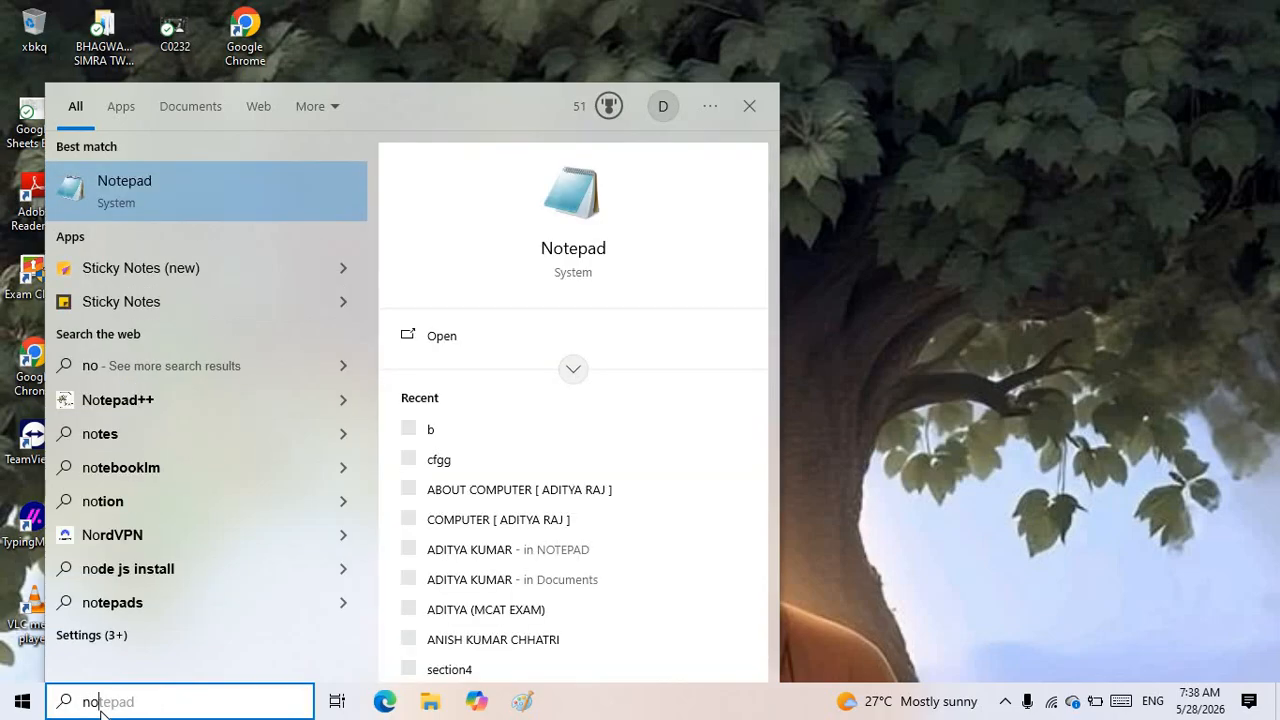
click(171, 192)
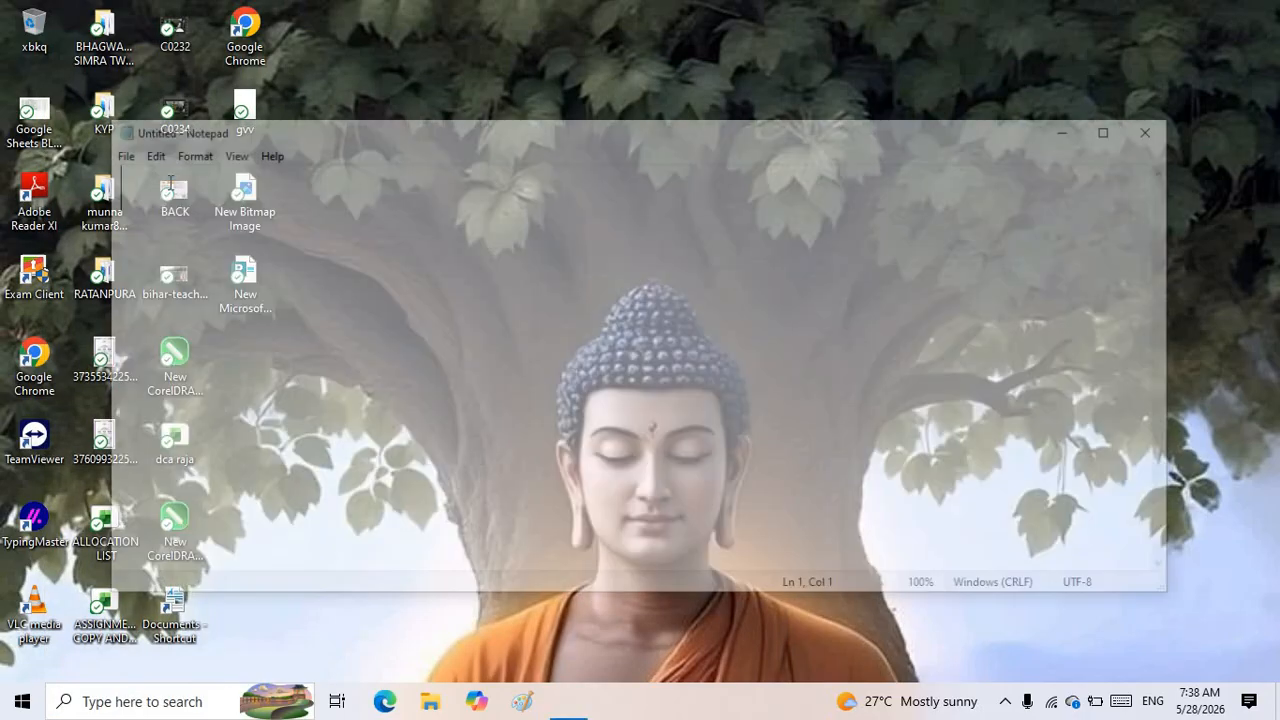
click(1112, 127)
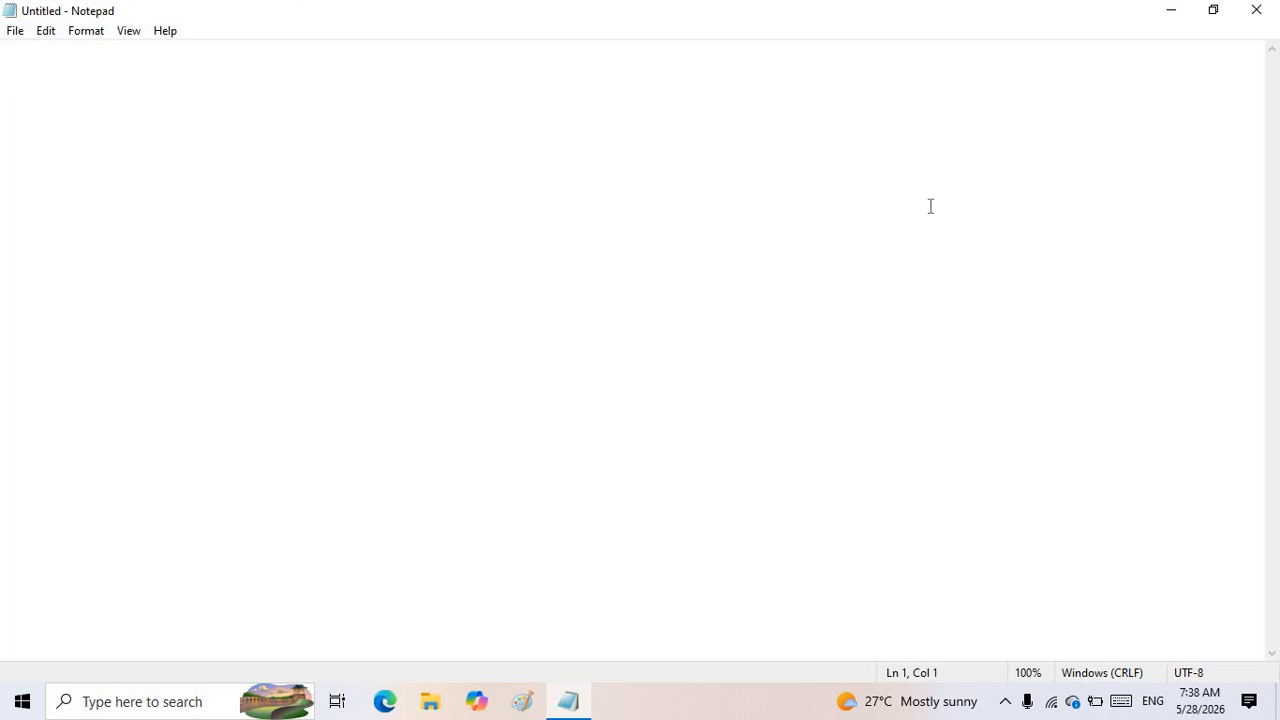
click(1254, 9)
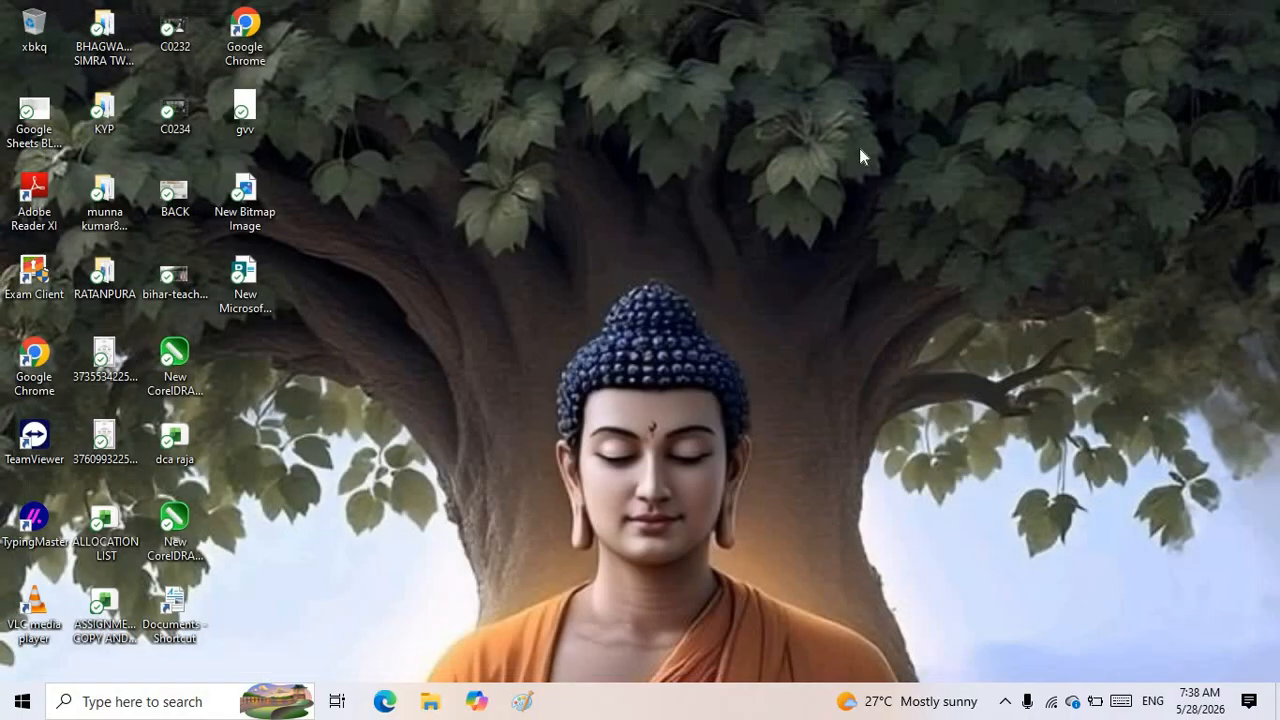
- Launch Notepad from the Windows Accessories folder of the installed apps, maximize its window and close it
click(21, 701)
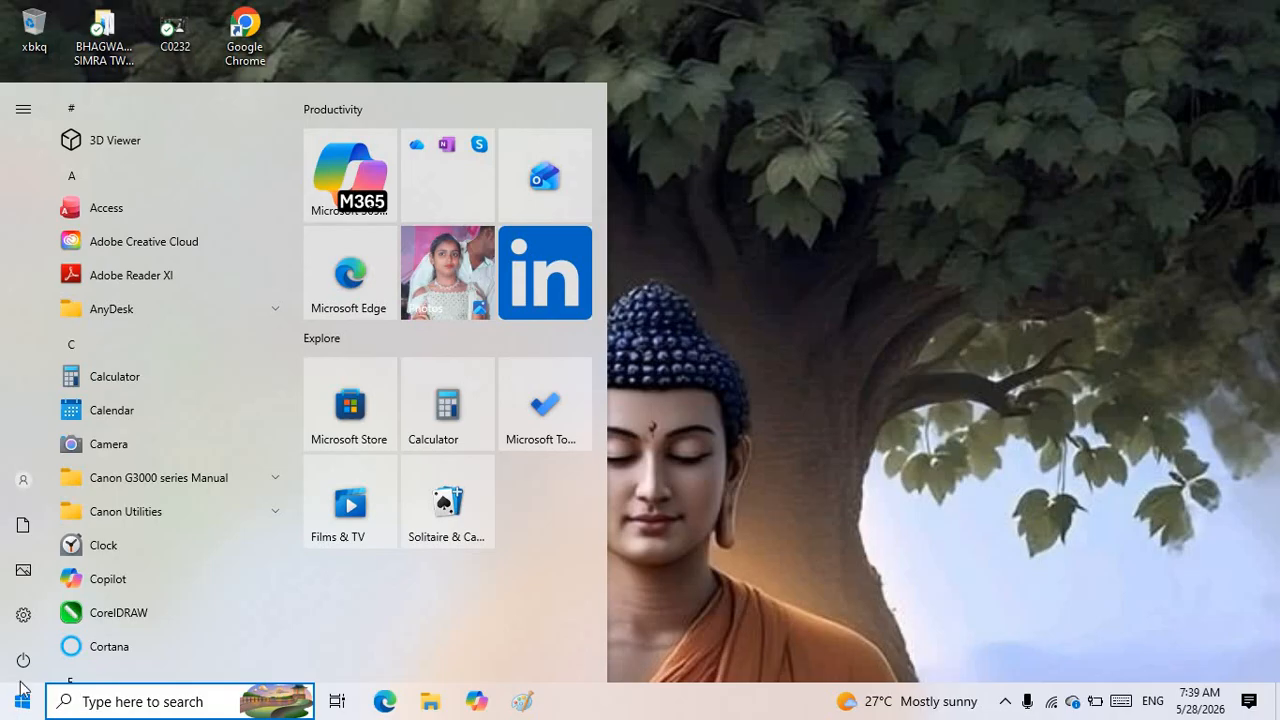
scroll(120, 460, down, 5)
scroll(120, 457, down, 10)
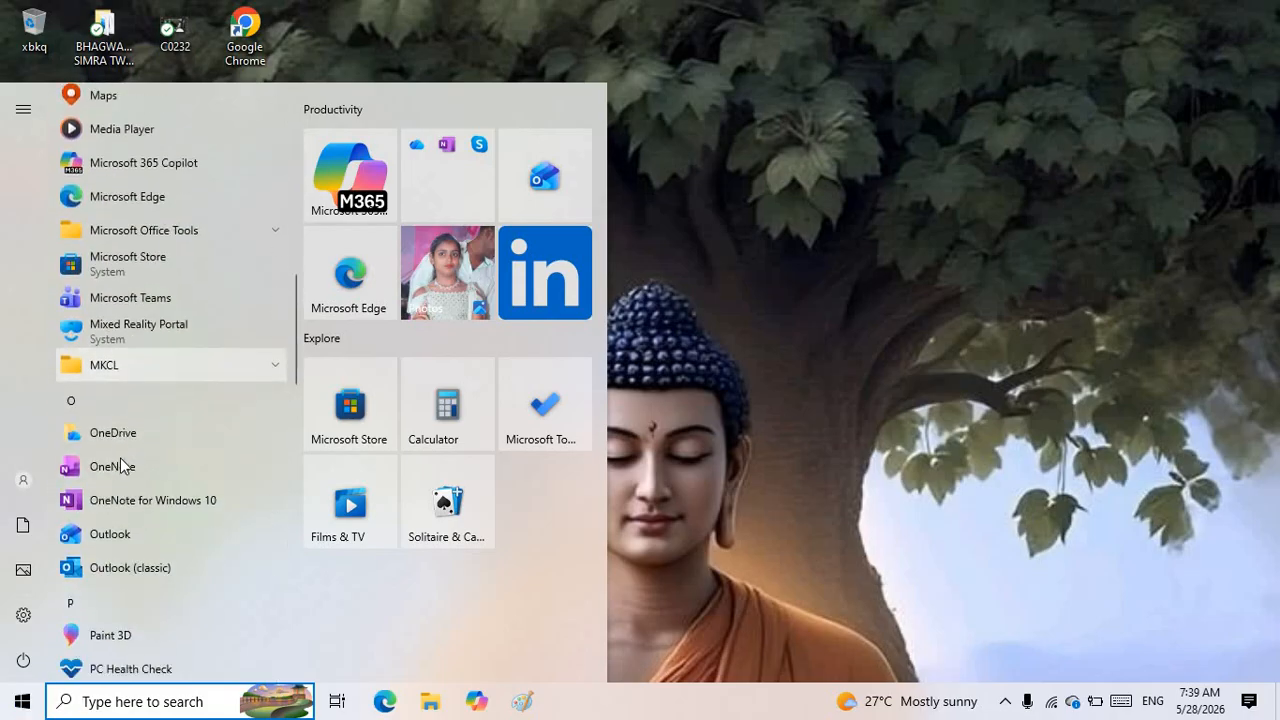
scroll(120, 457, down, 10)
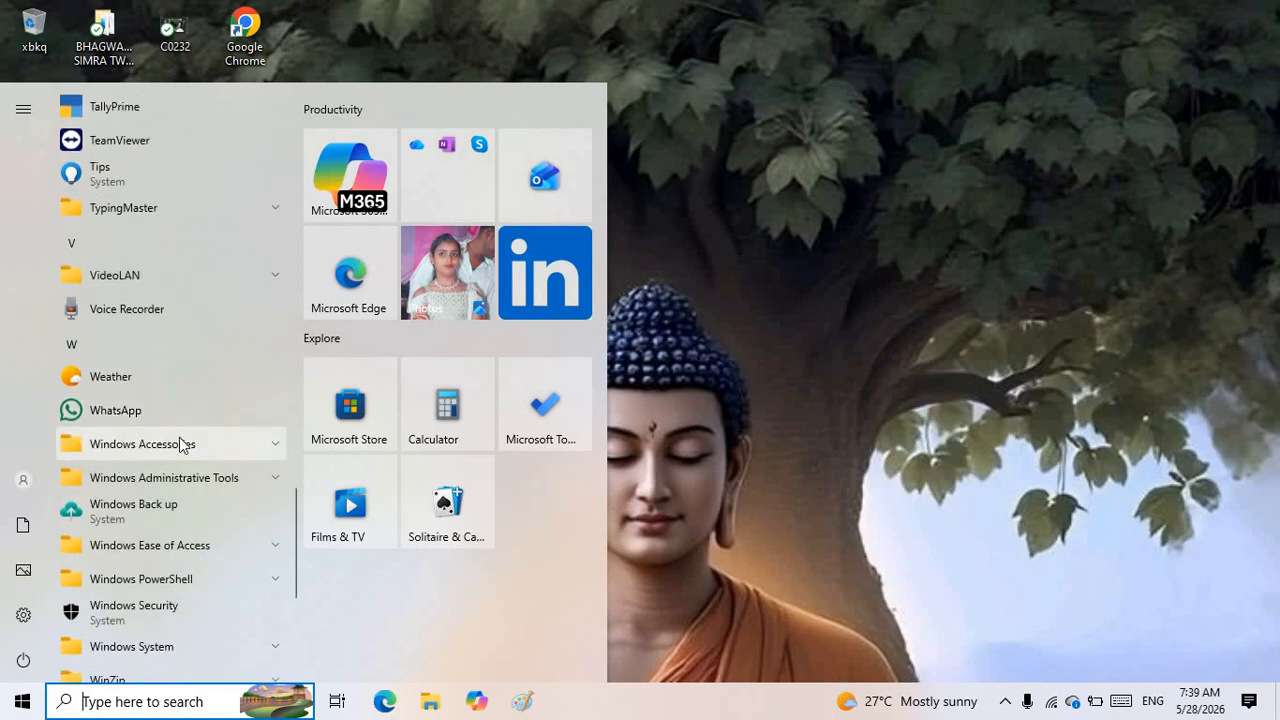
click(238, 443)
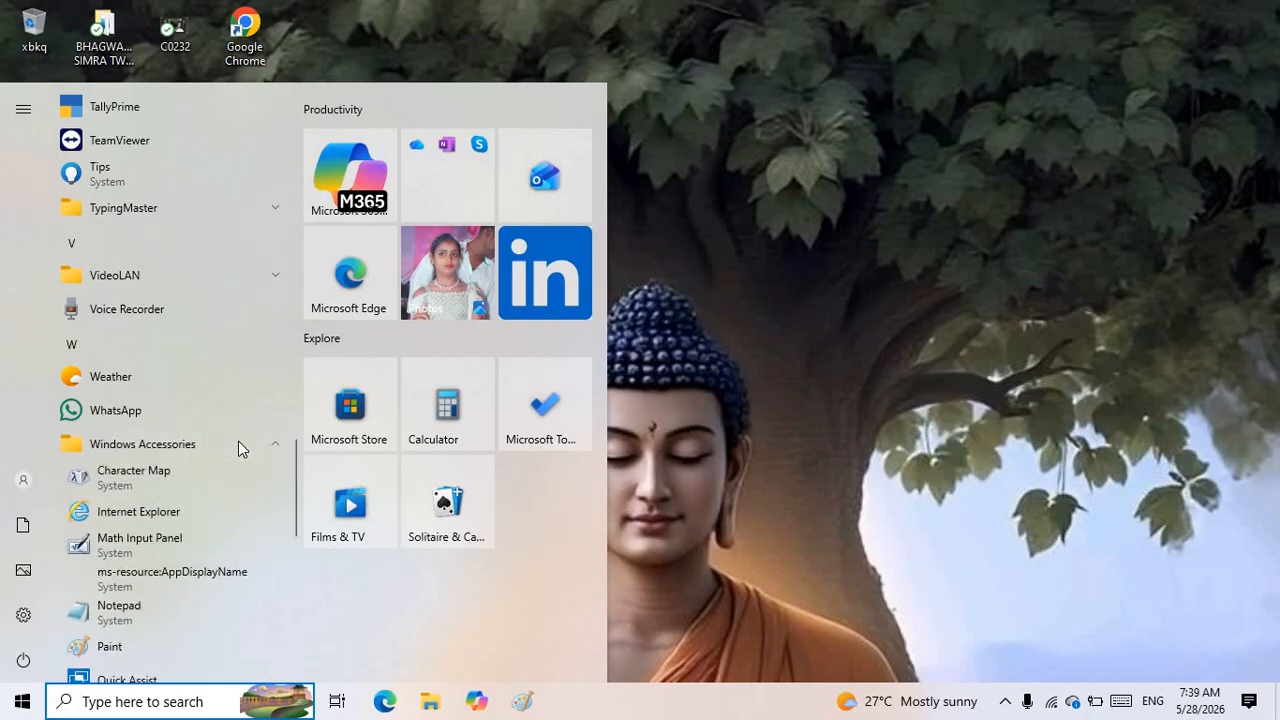
scroll(238, 441, down, 1)
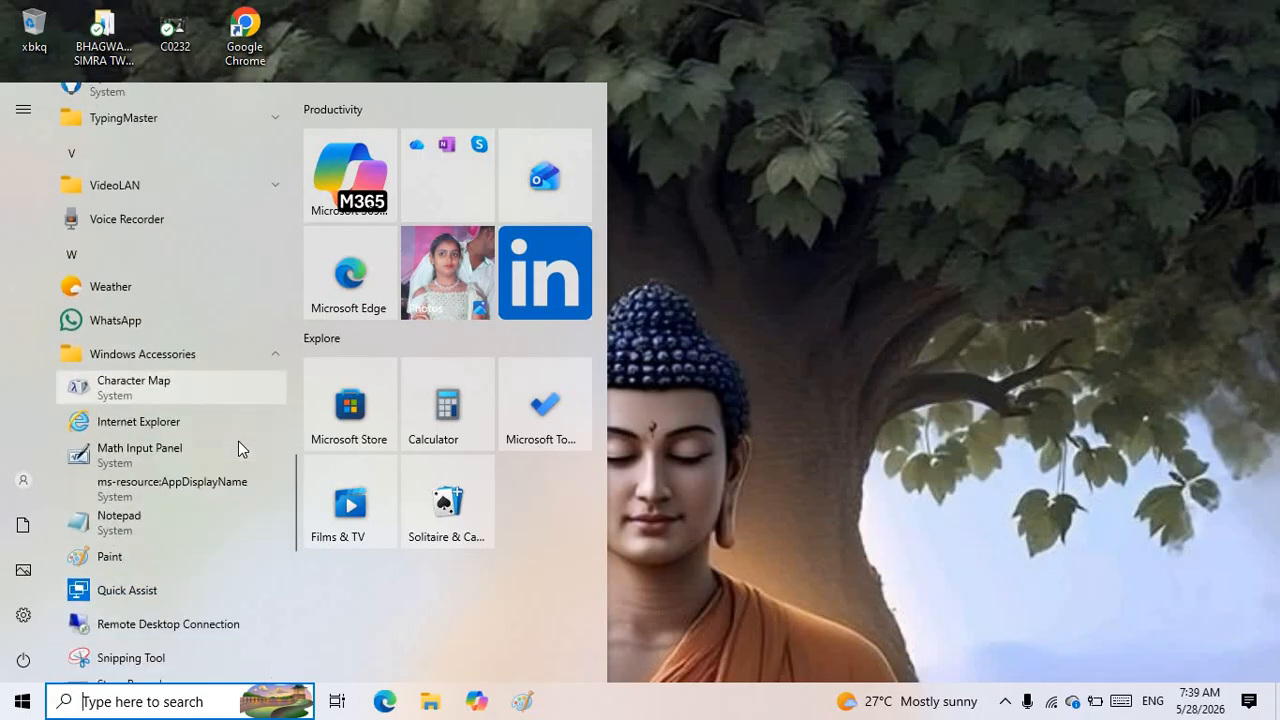
click(163, 525)
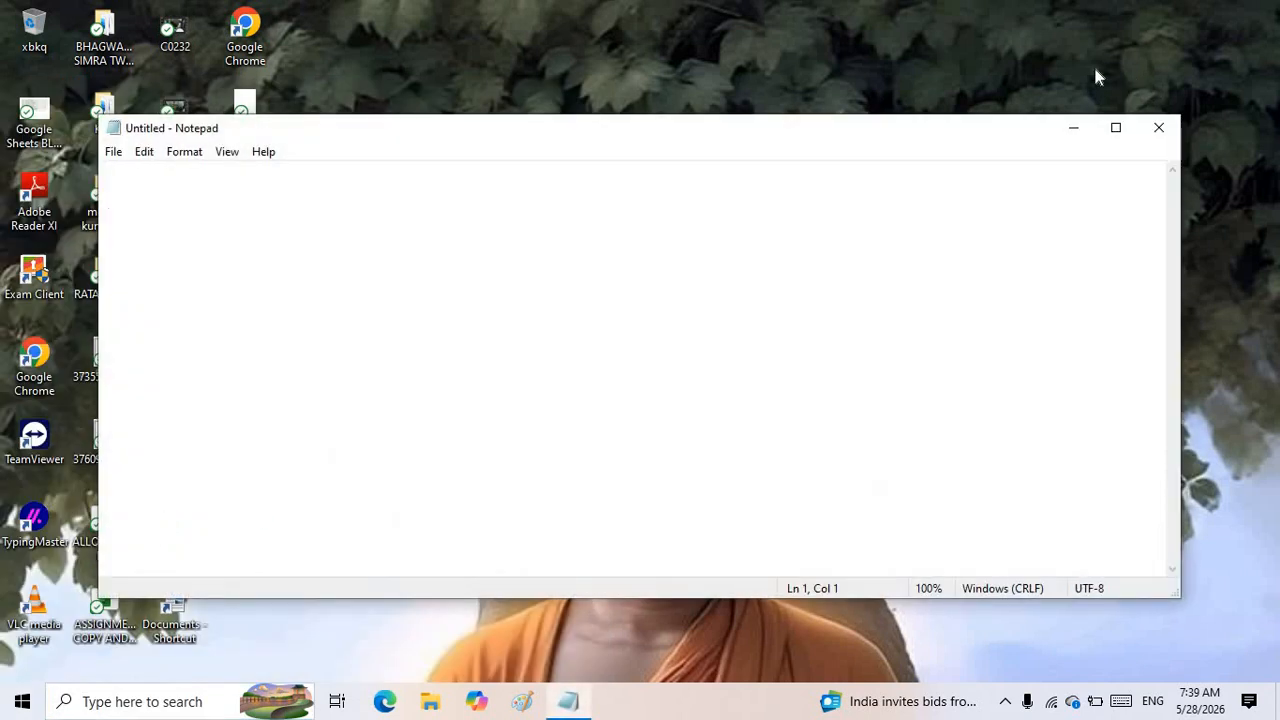
click(1116, 127)
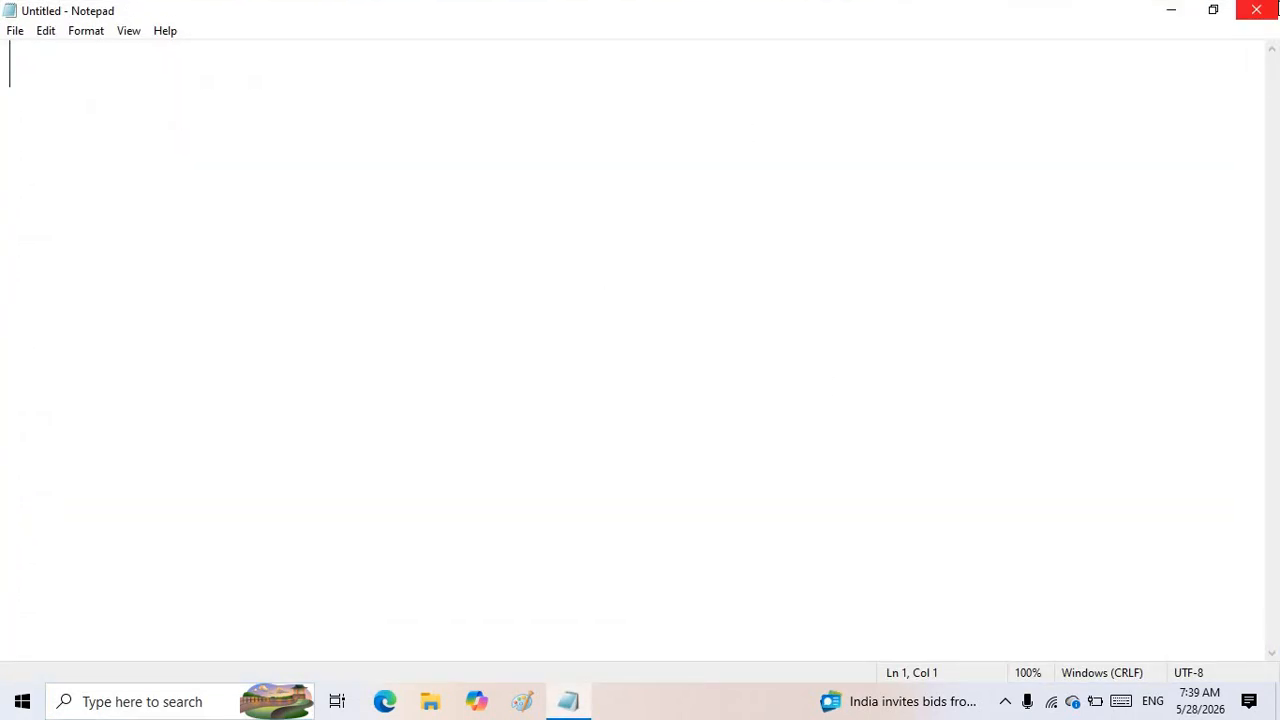
click(1262, 10)
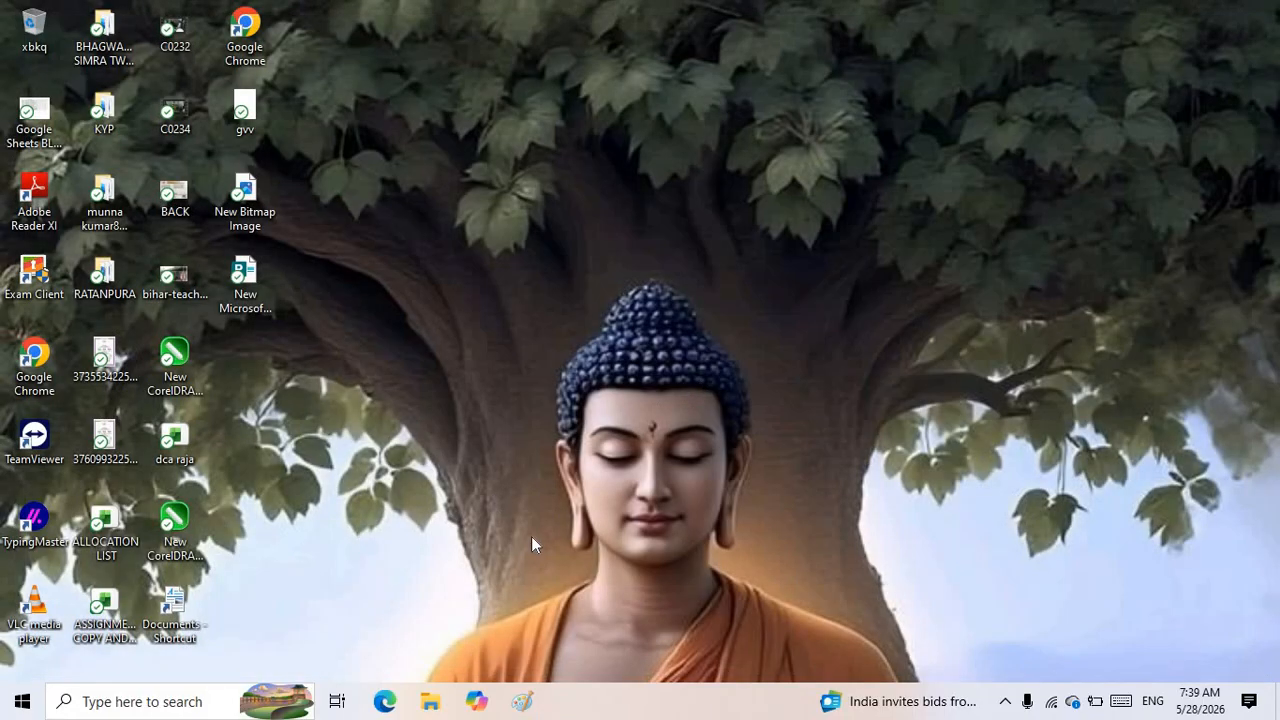
- Search Windows for "on", launch the On-Screen Keyboard and reduce its window height
click(145, 710)
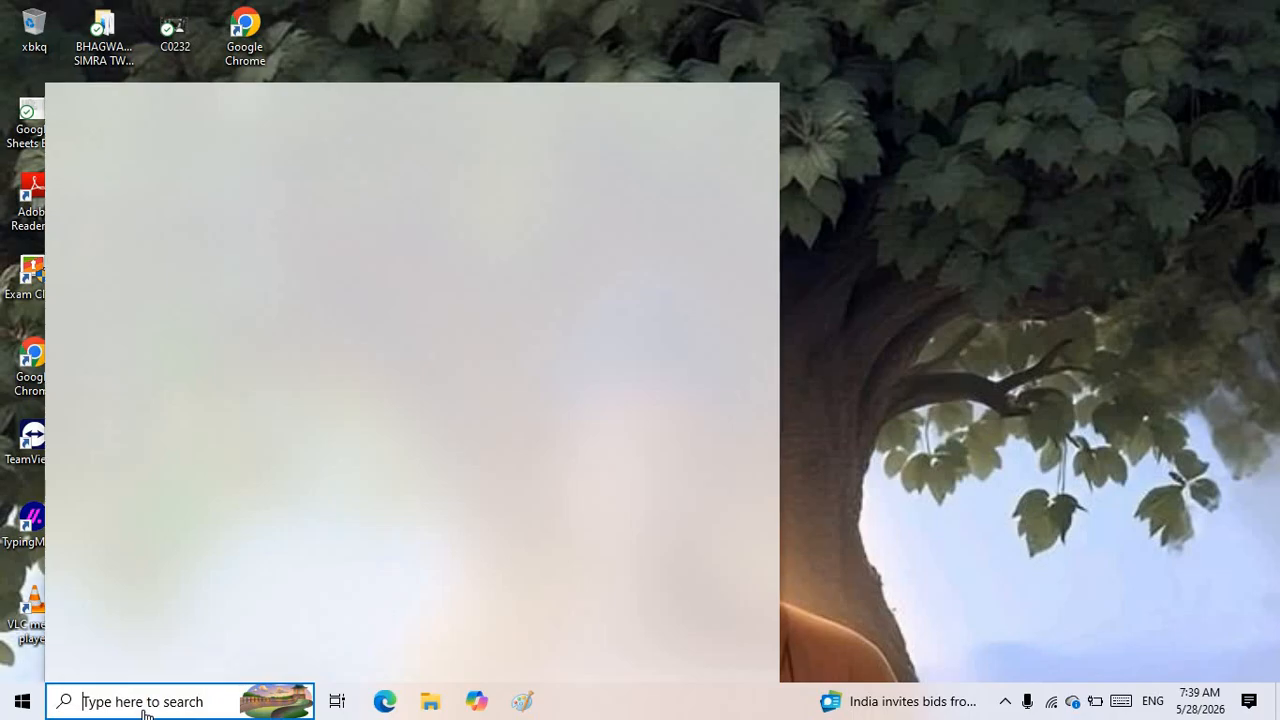
text(on)
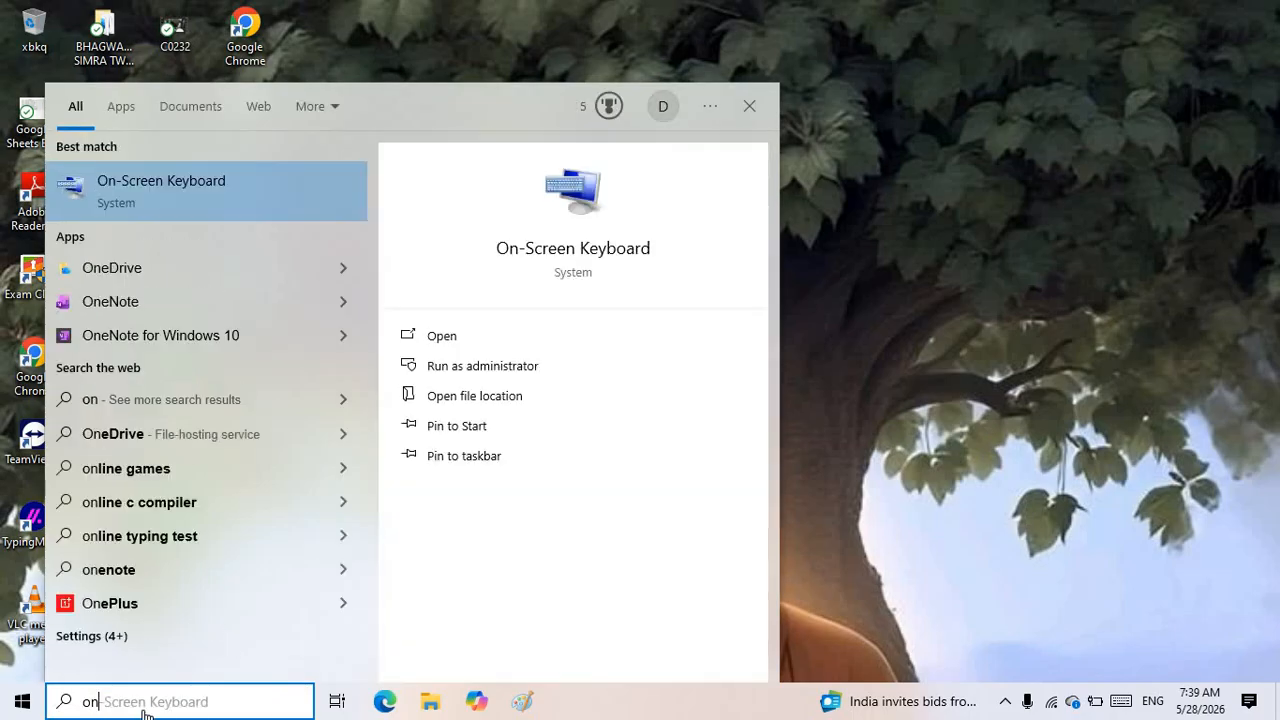
key(Escape)
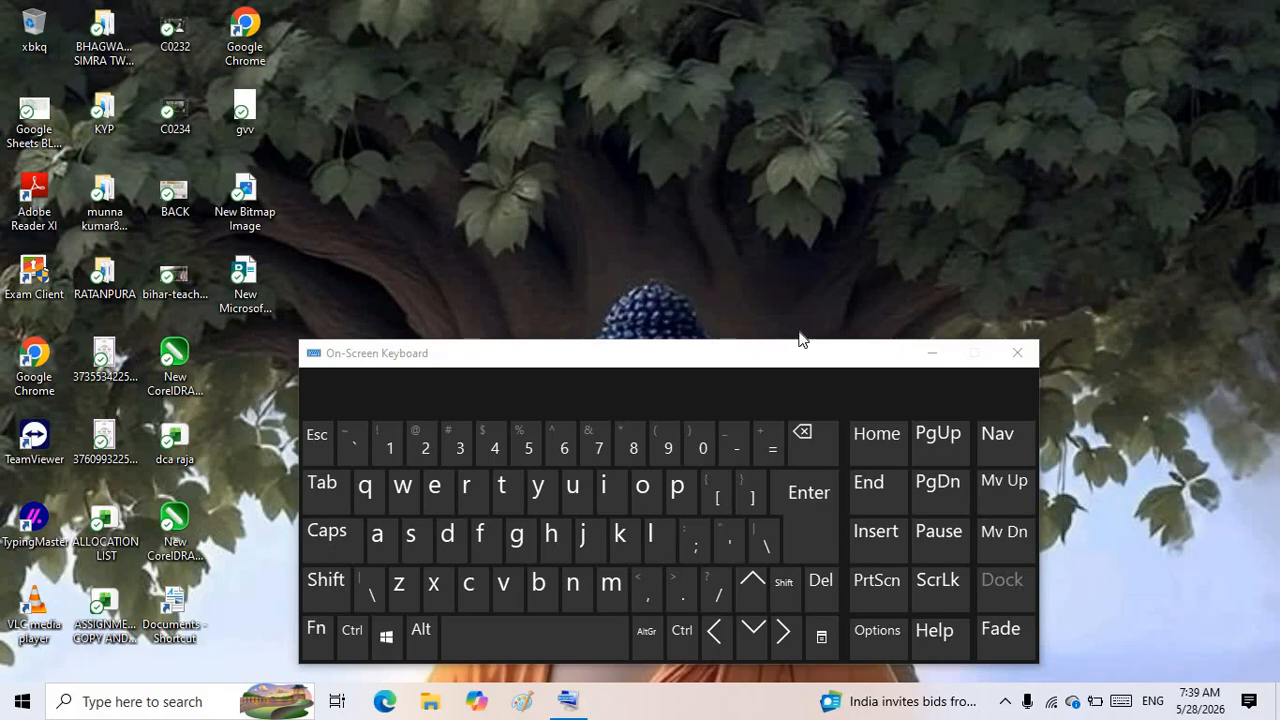
drag(801, 341, 754, 376)
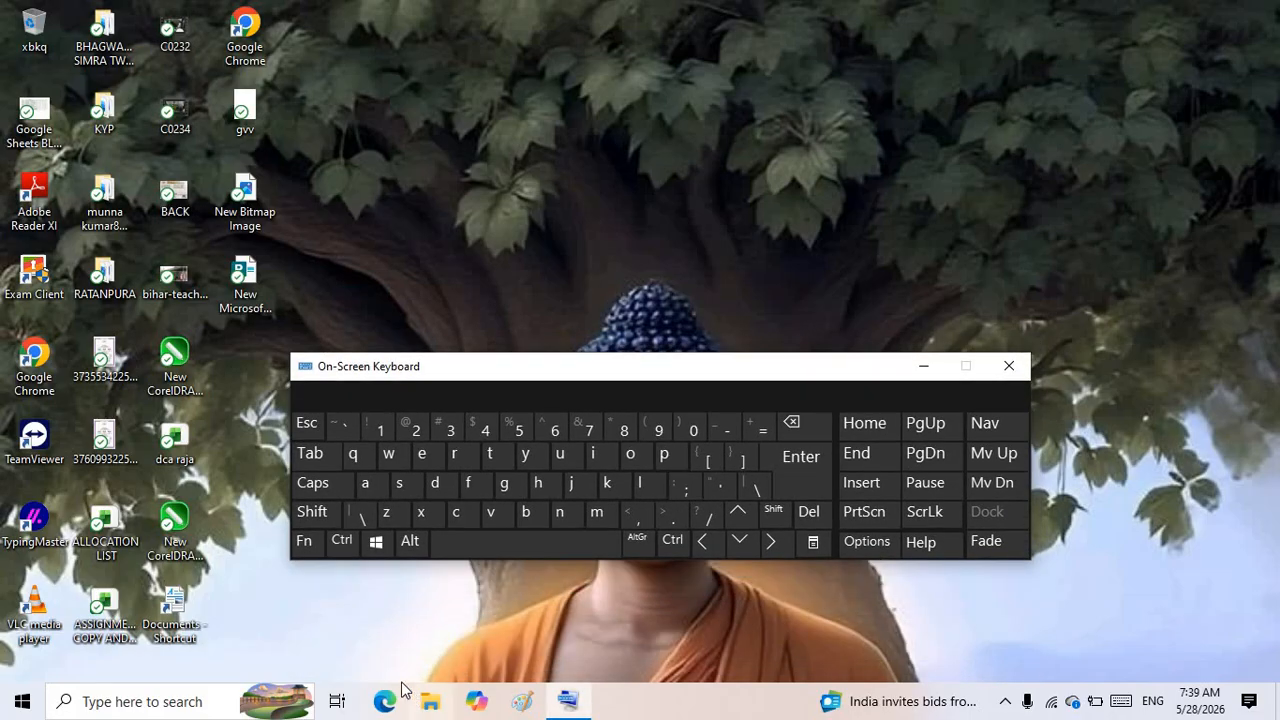
- Open the Run dialog with the on-screen keyboard's Windows+R combination and move the keyboard clear of the dialog
click(376, 541)
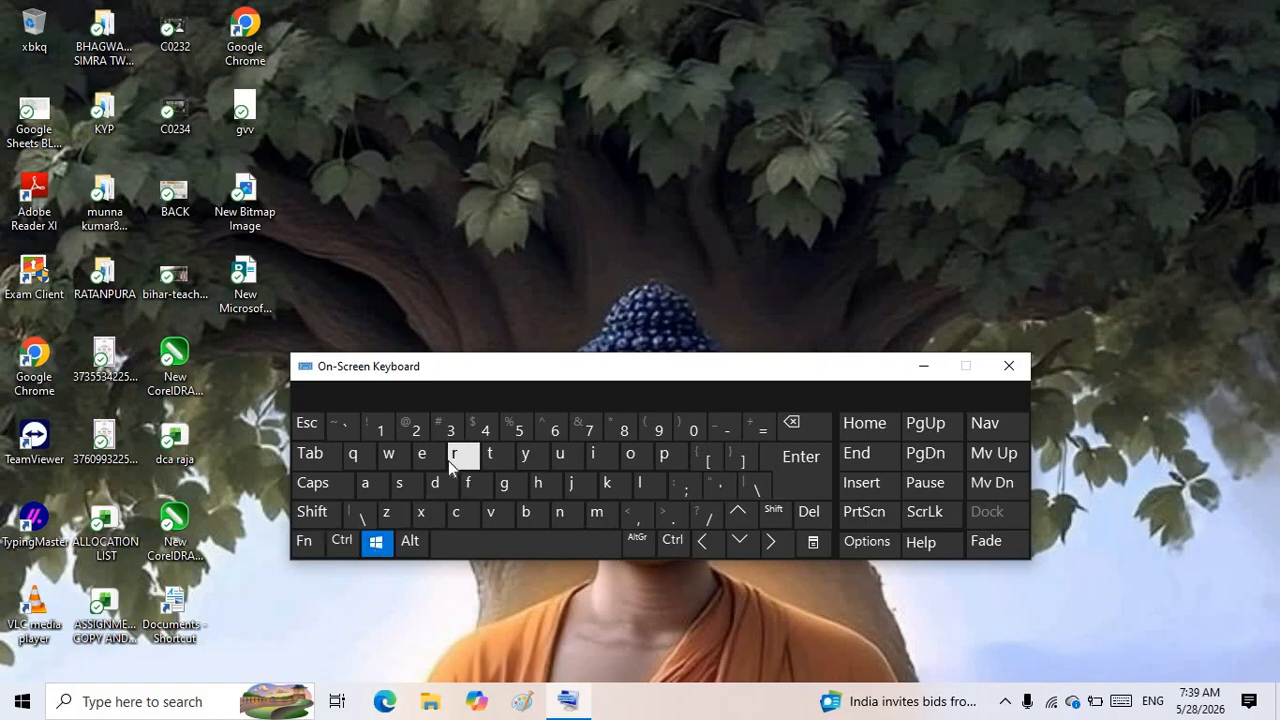
click(453, 456)
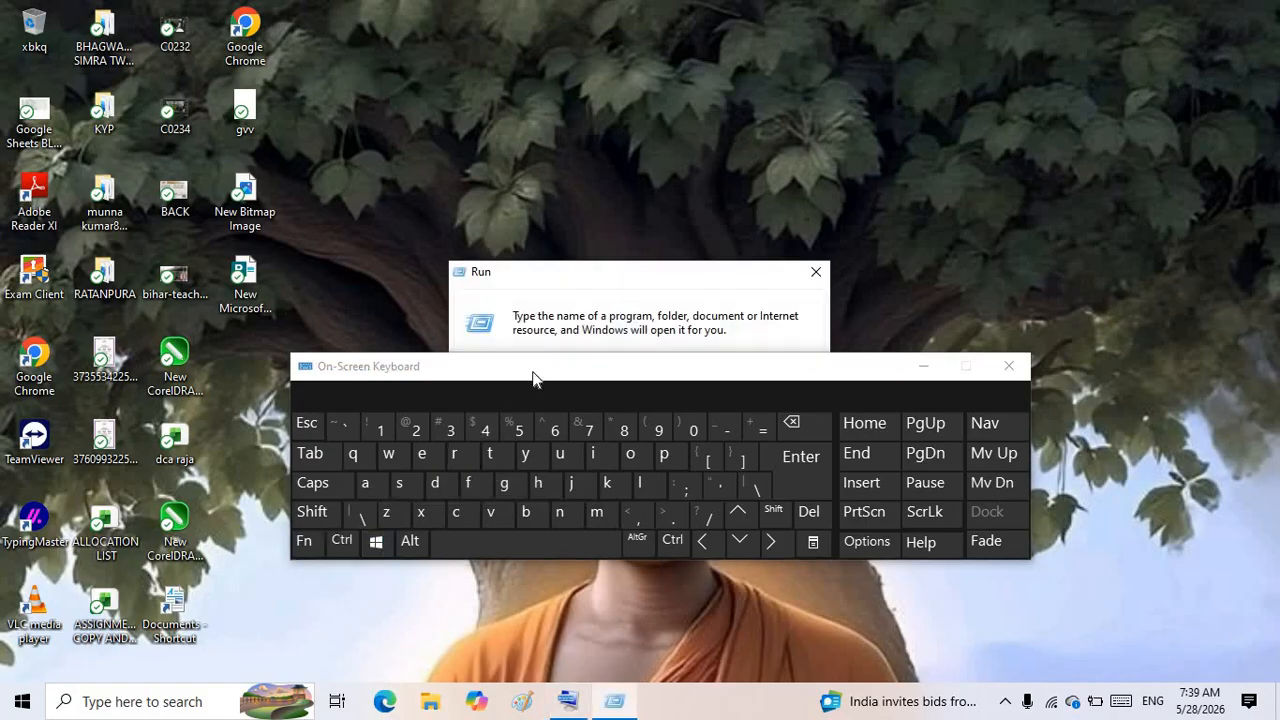
drag(533, 378, 541, 492)
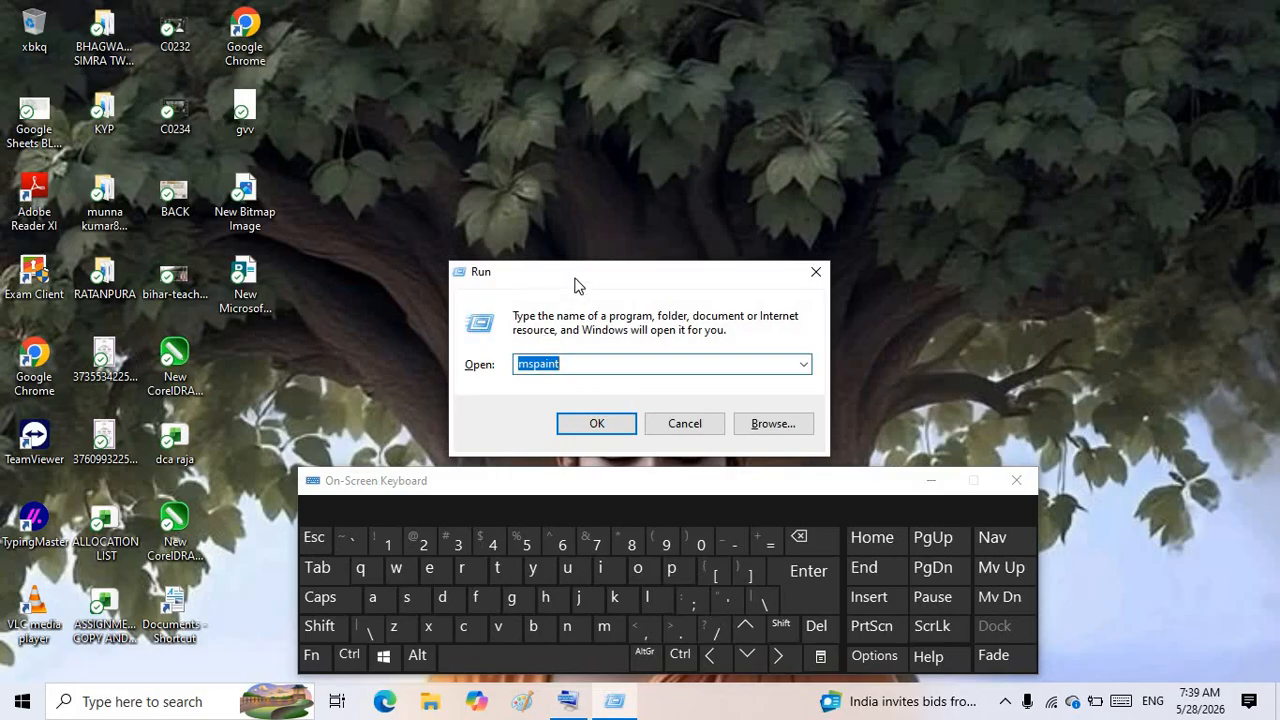
- Replace the Run command with "notepad" using the on-screen keyboard and execute it
click(806, 538)
click(566, 627)
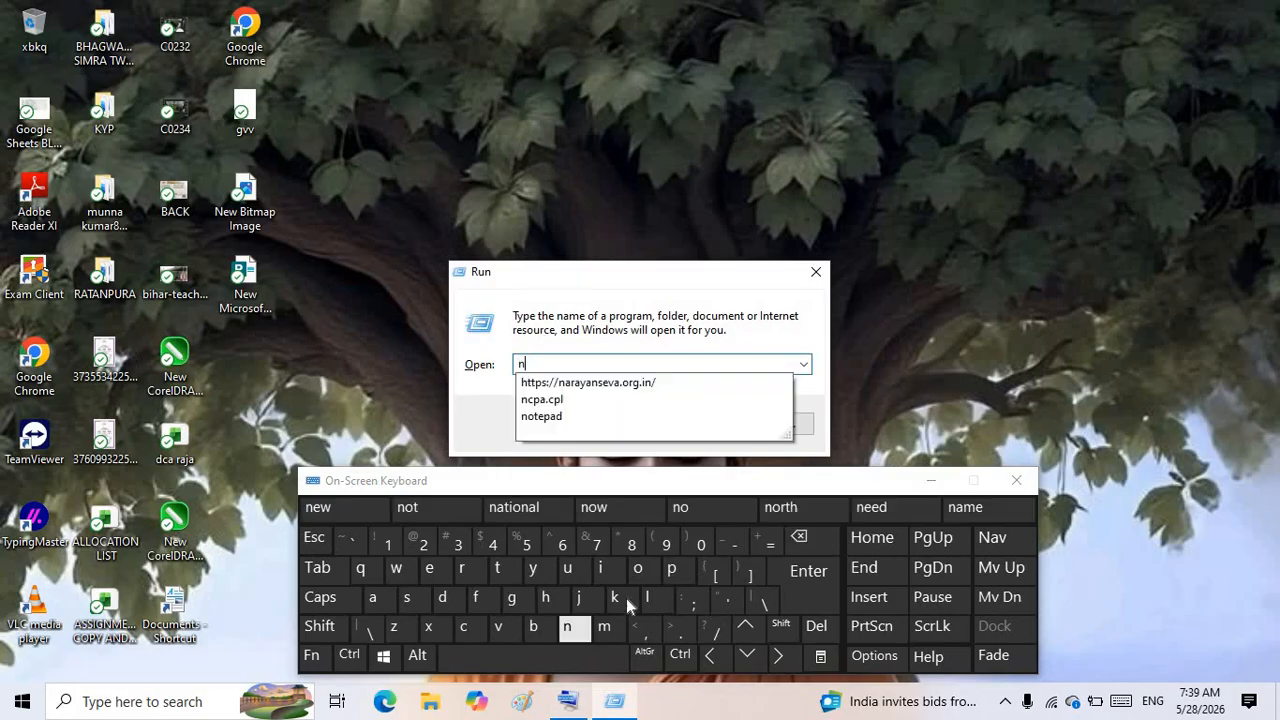
click(637, 568)
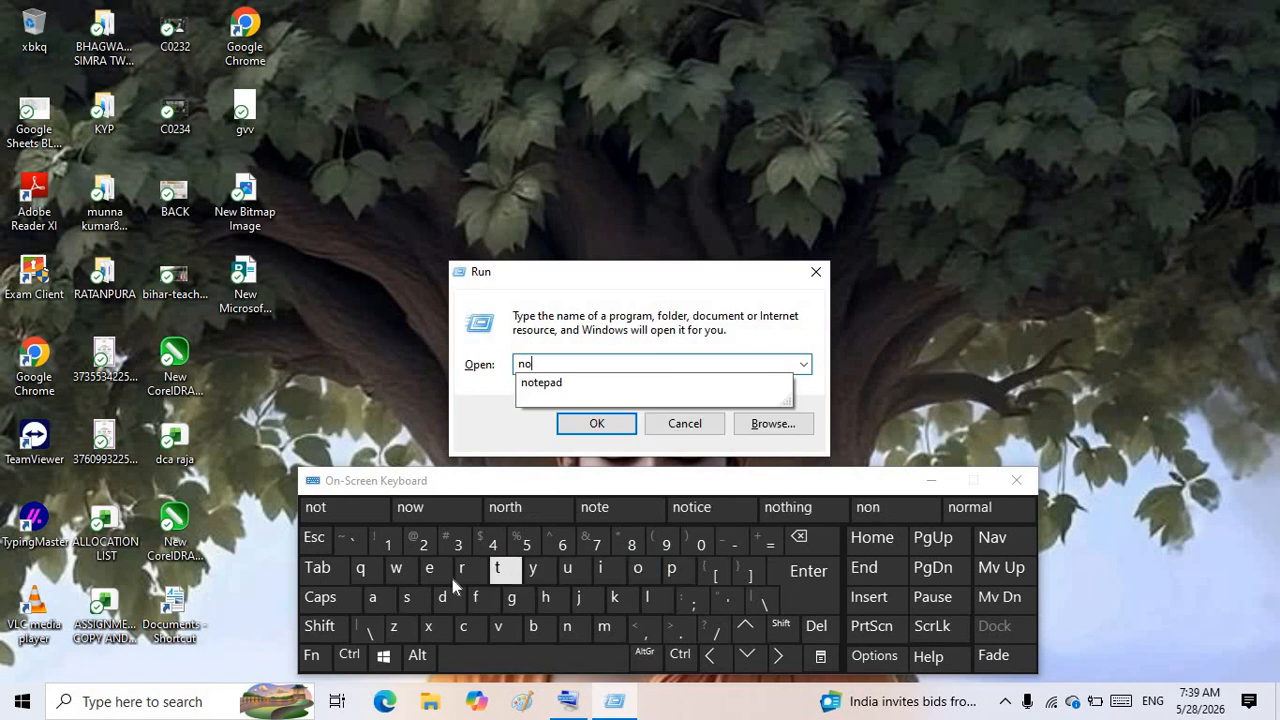
click(497, 568)
click(429, 568)
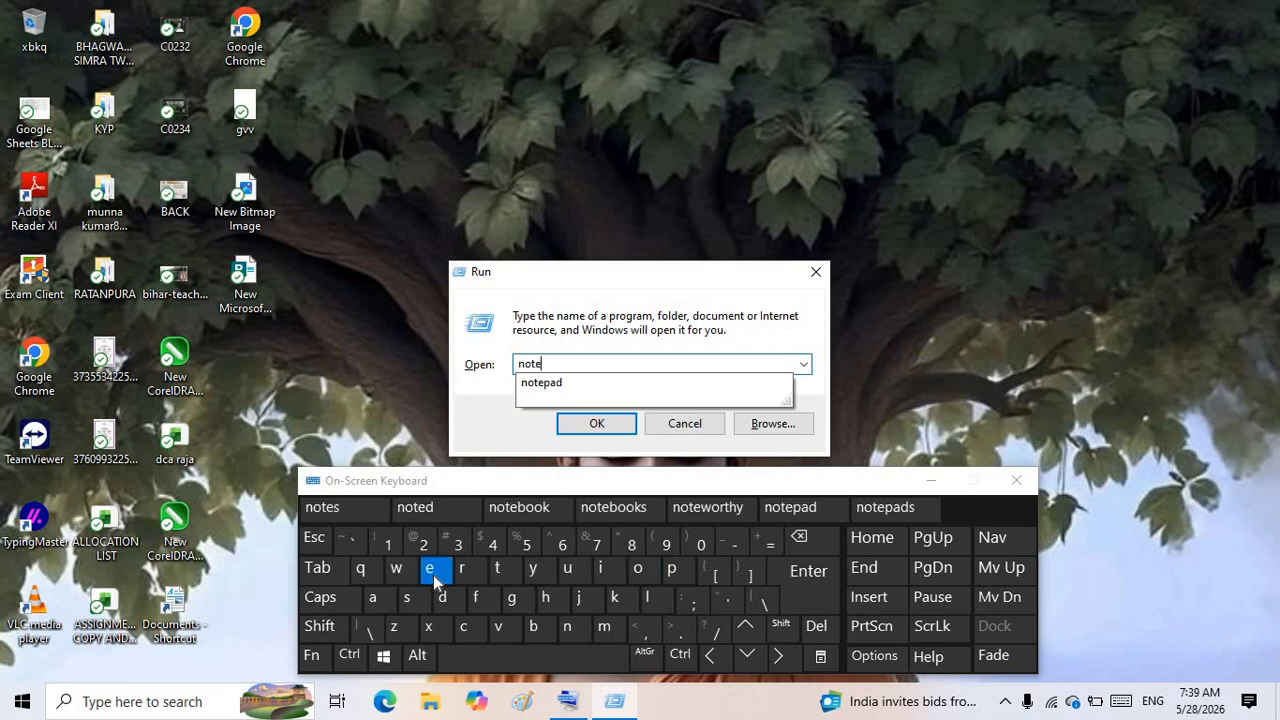
click(671, 568)
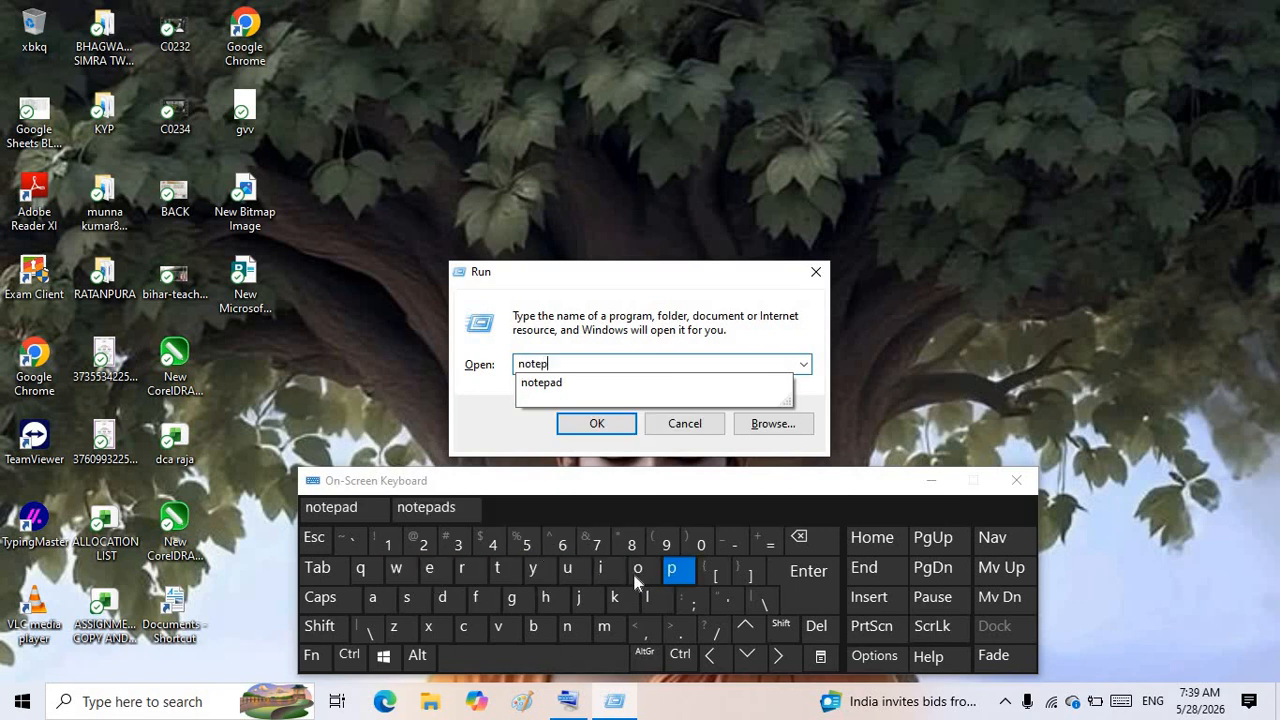
click(376, 600)
click(442, 597)
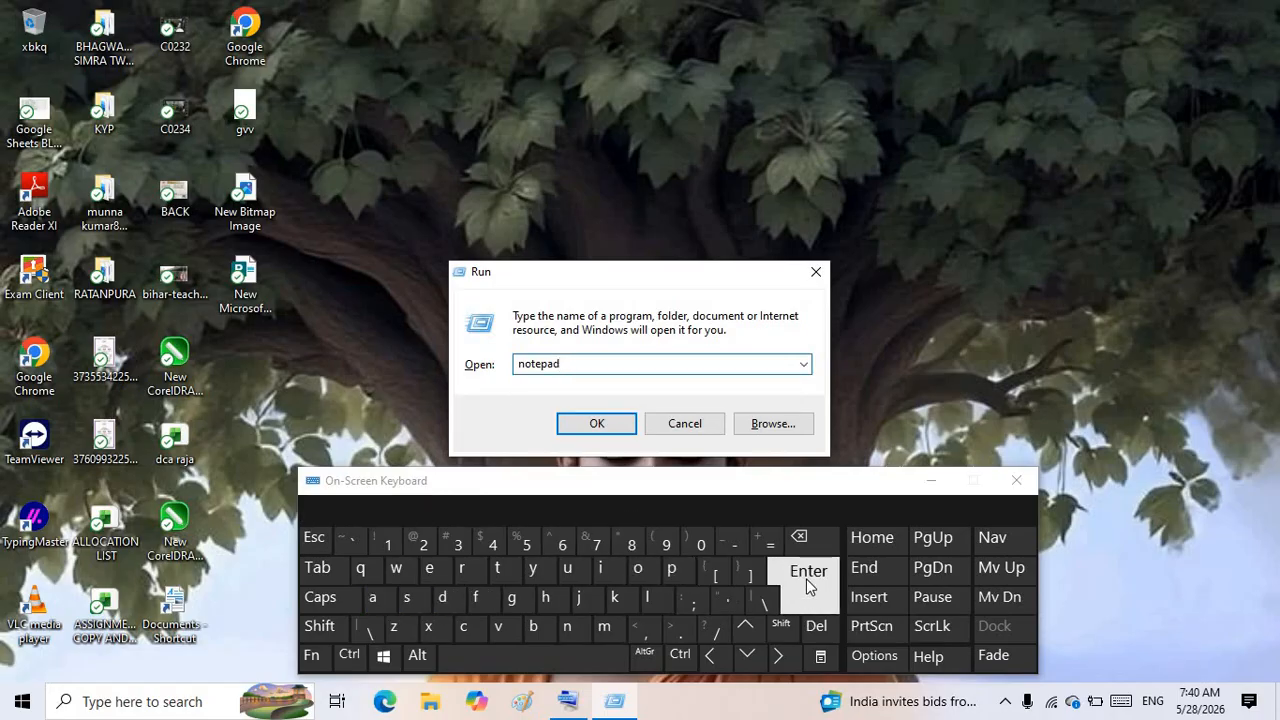
click(598, 427)
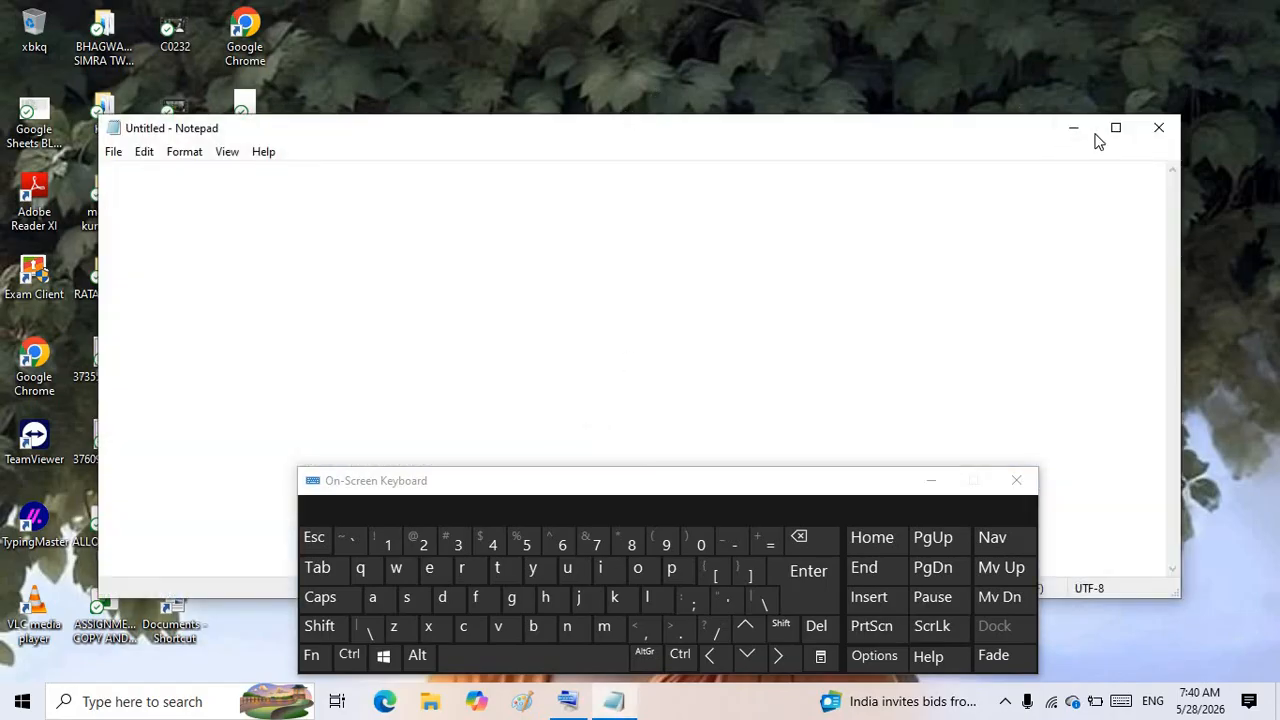
- Maximize and close the Notepad window, and close the On-Screen Keyboard
click(1114, 130)
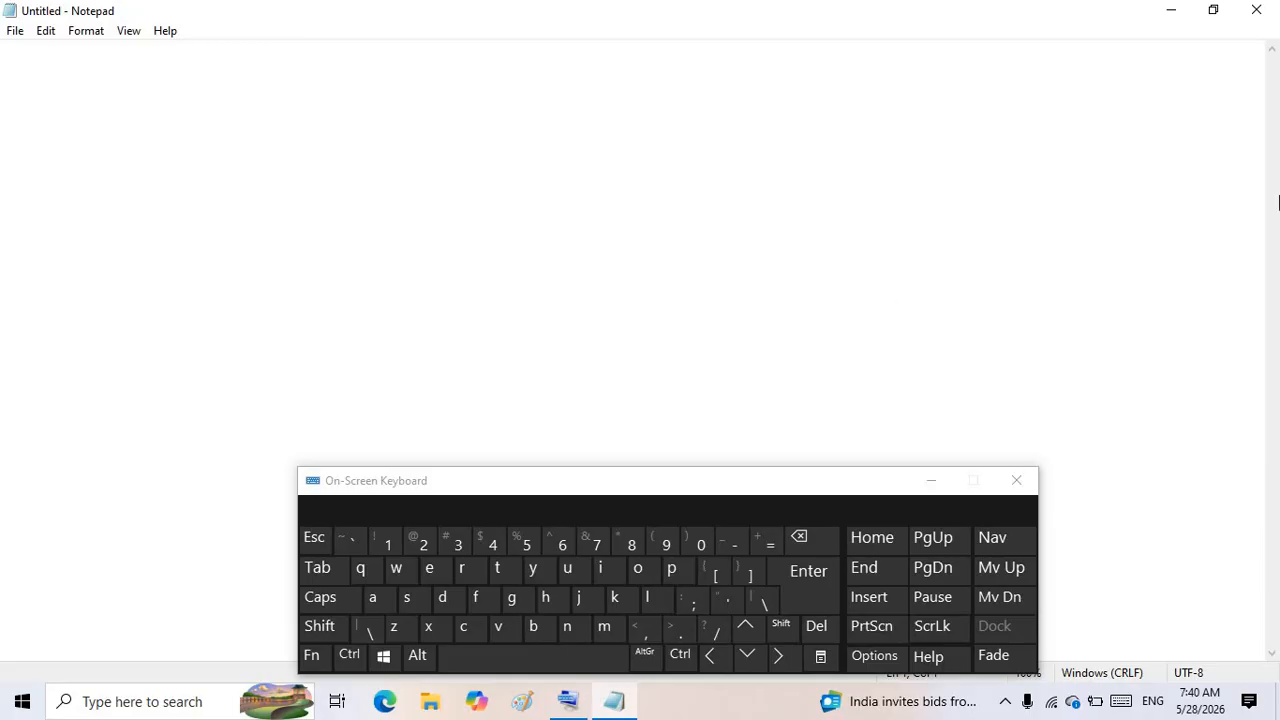
click(1256, 10)
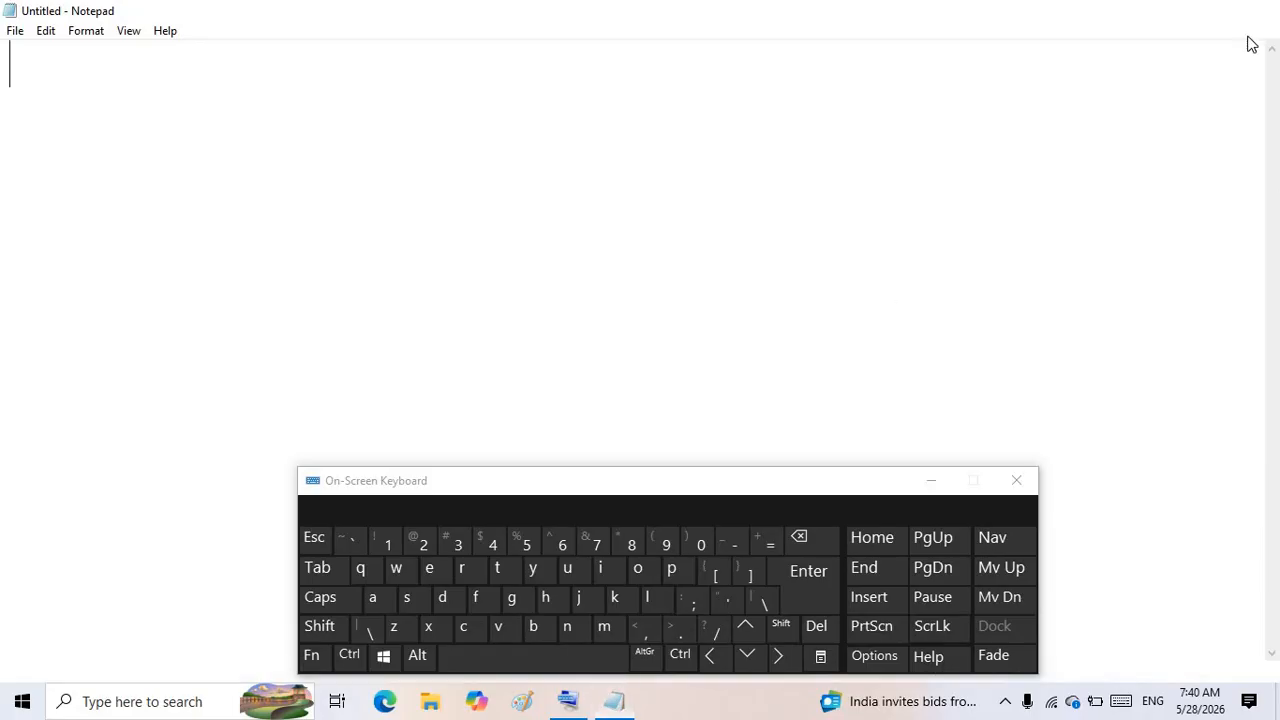
click(935, 490)
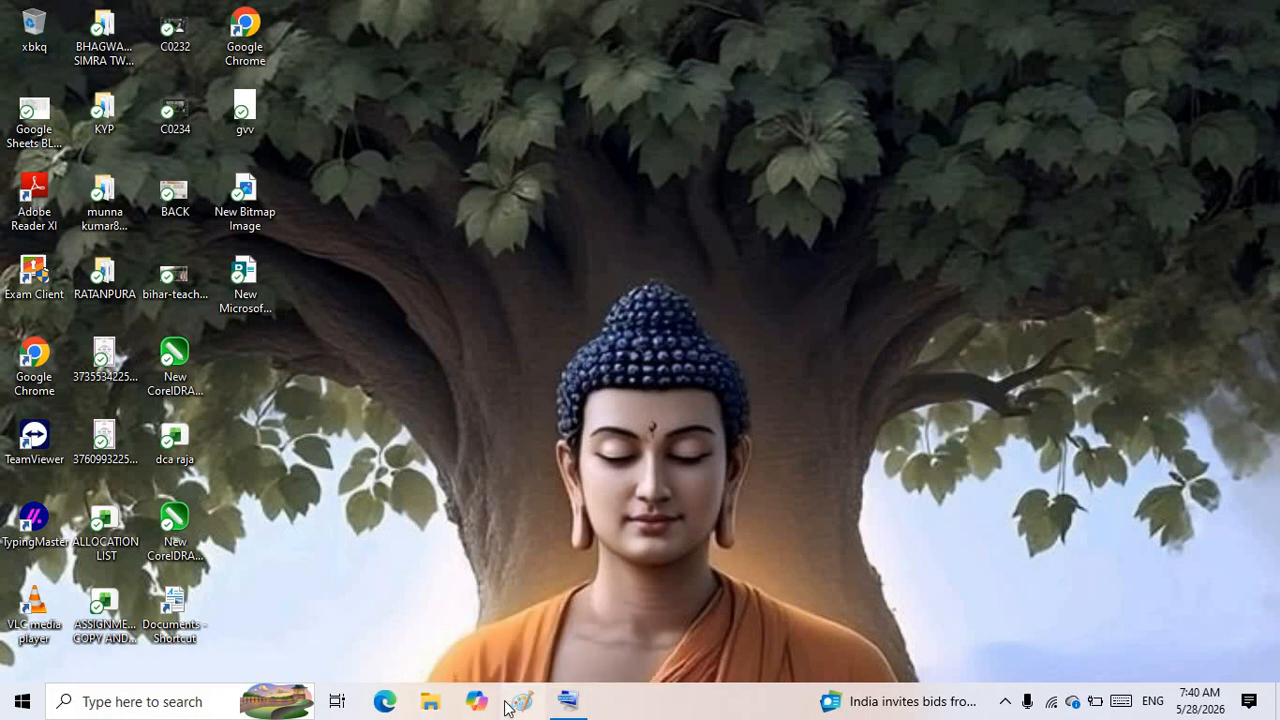
click(568, 701)
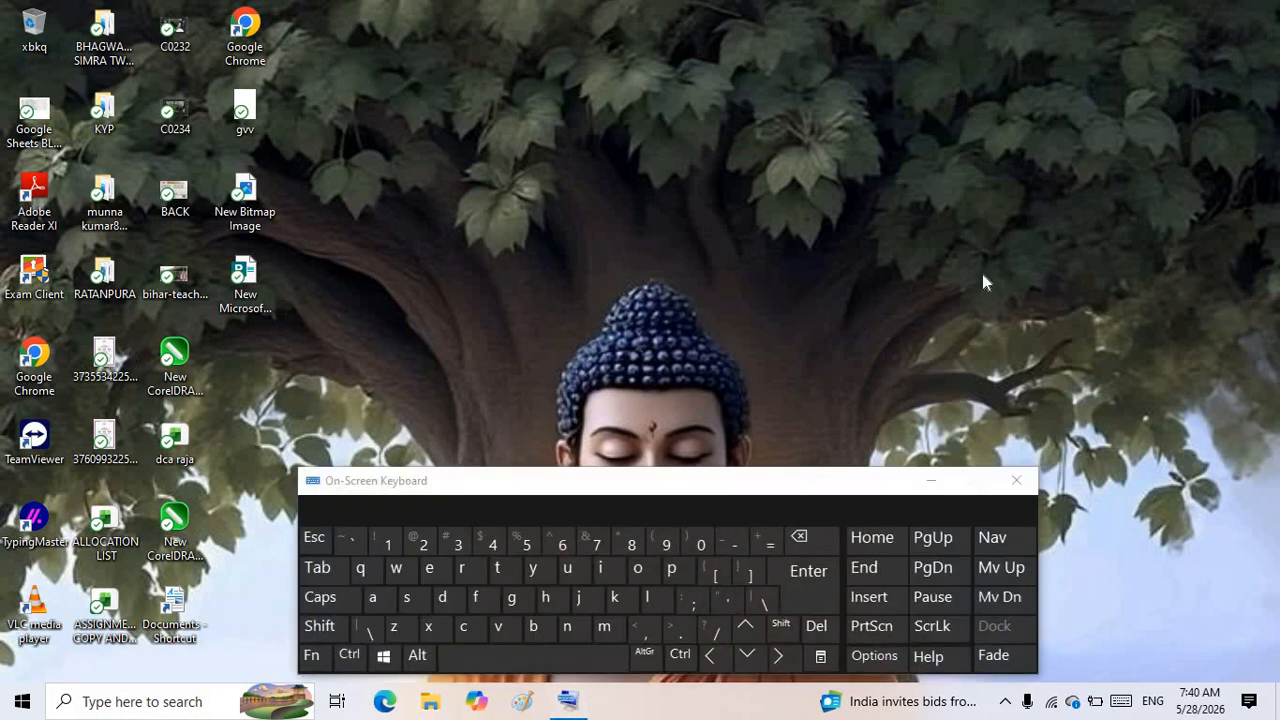
click(1016, 483)
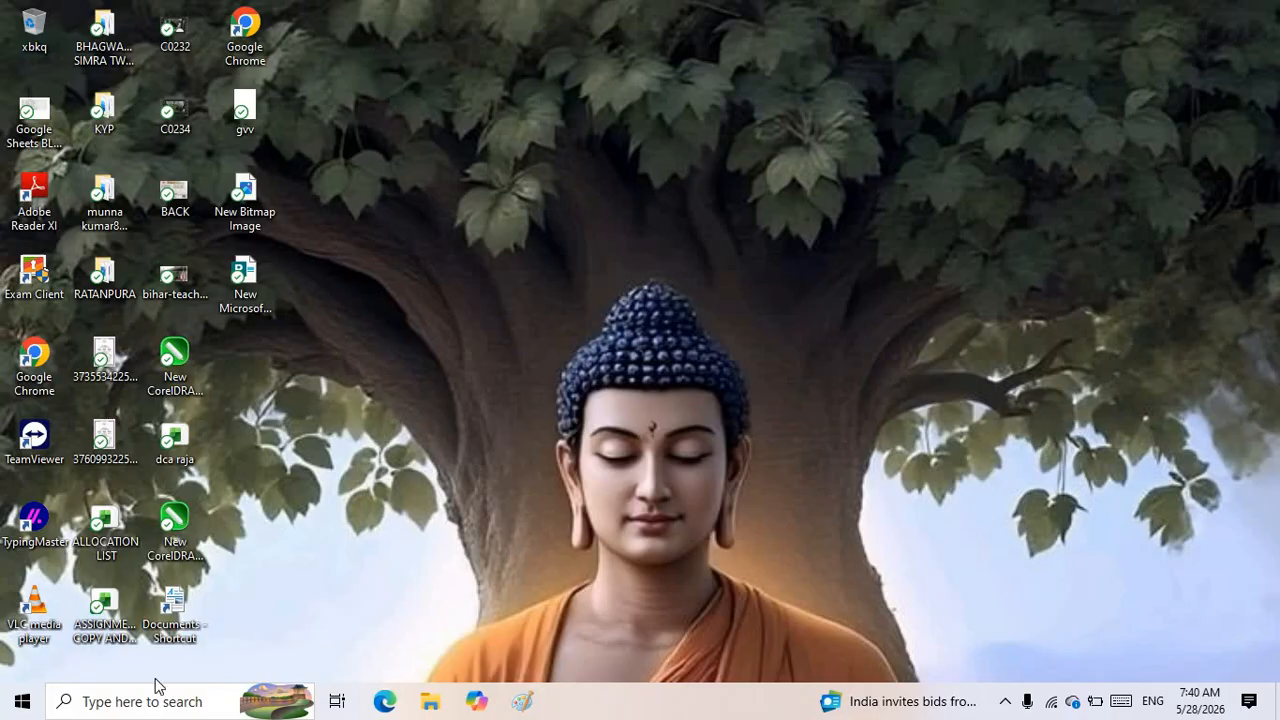
- Search Windows for "no" and pin Notepad to the taskbar
click(129, 702)
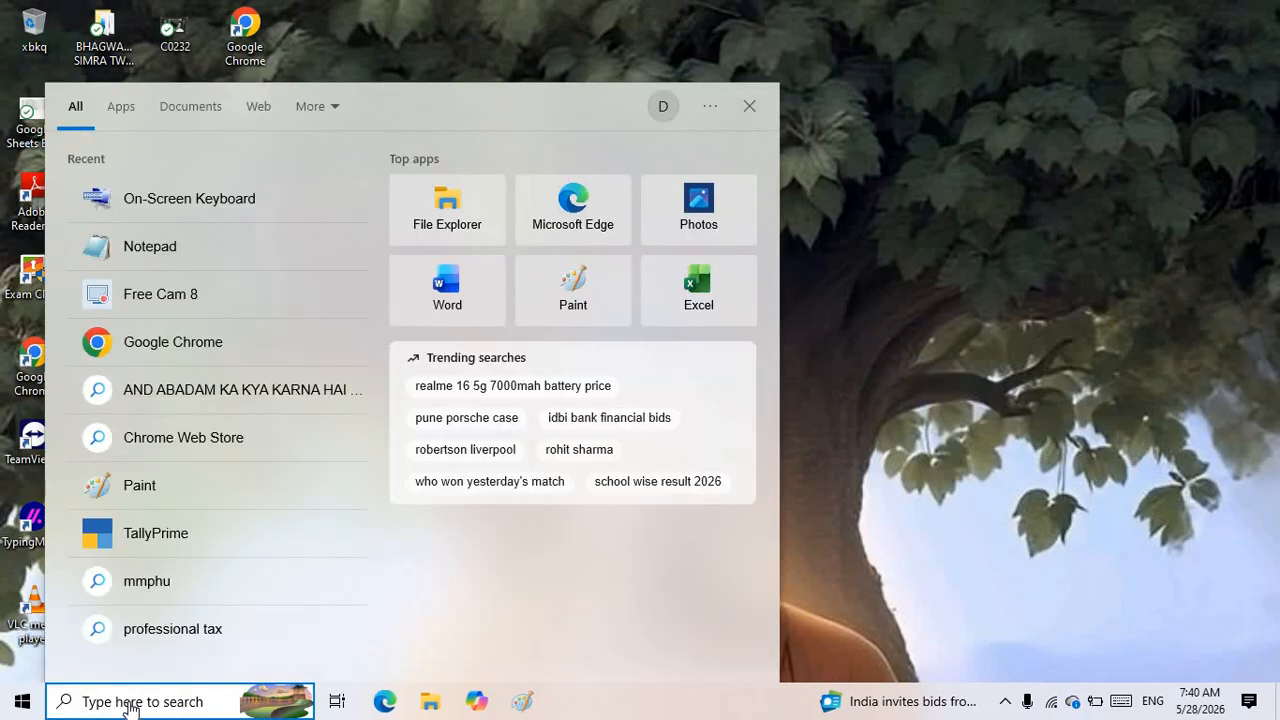
text(no)
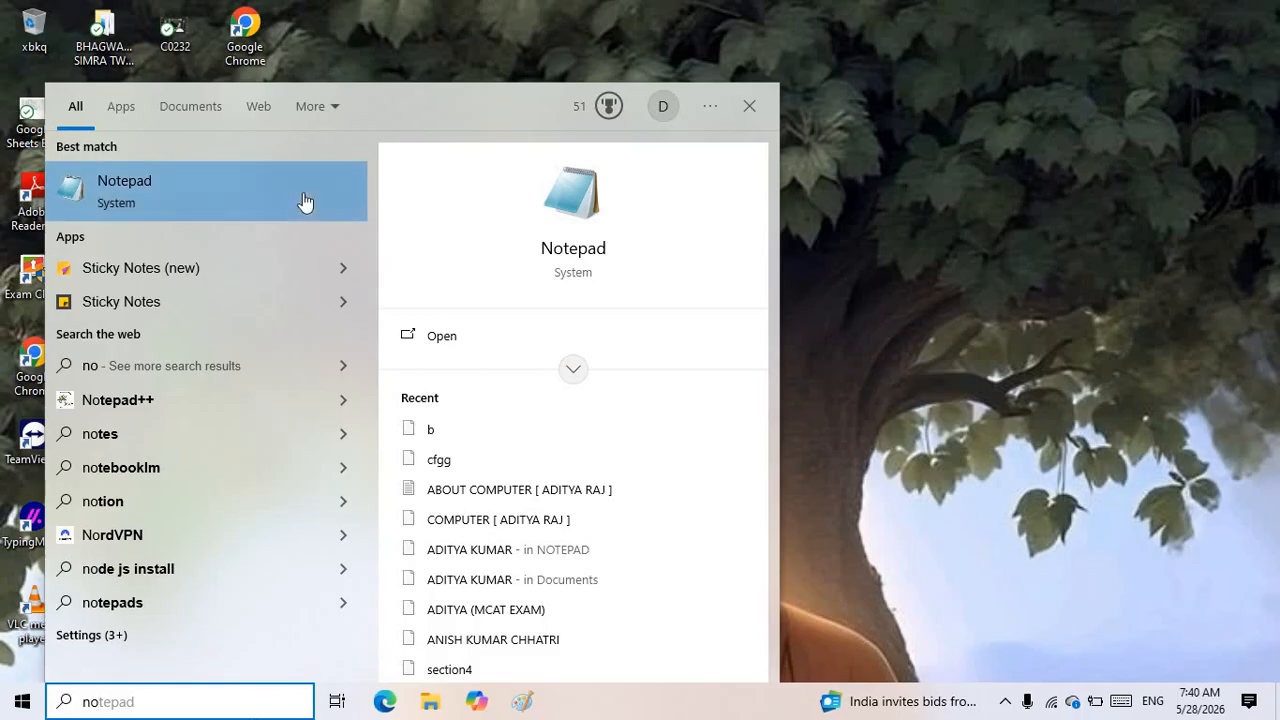
right_click(164, 179)
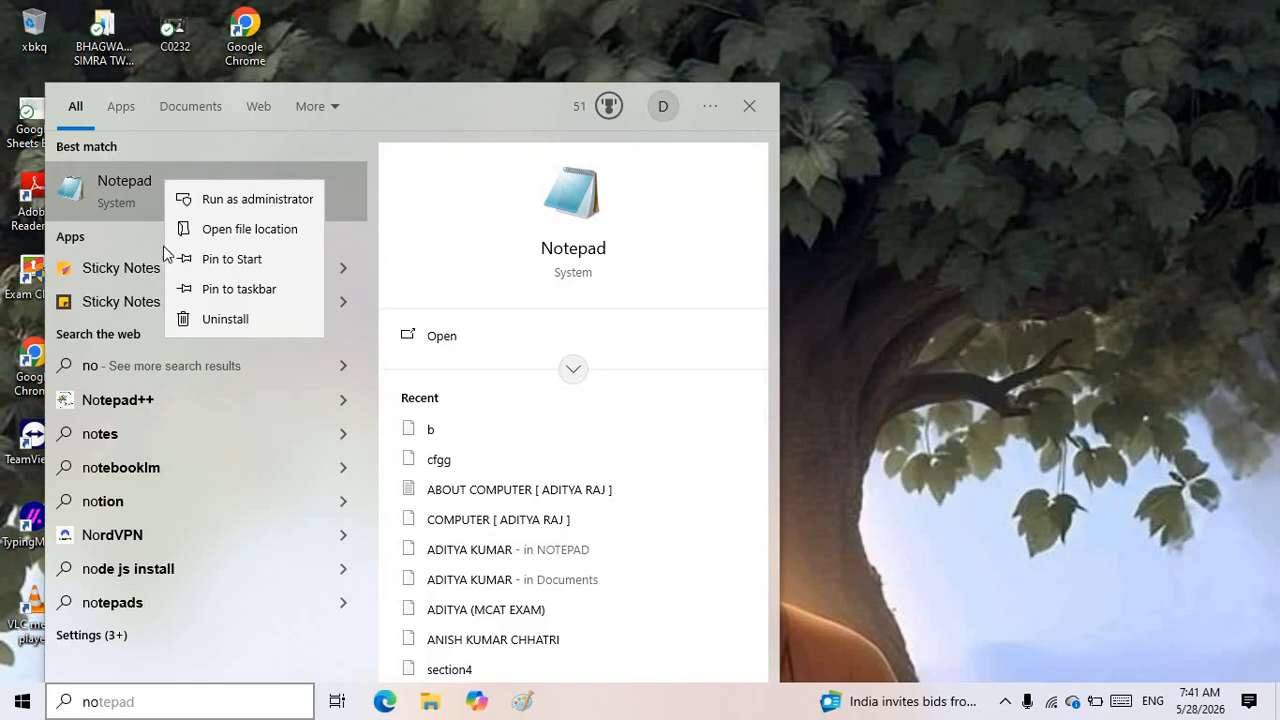
click(237, 290)
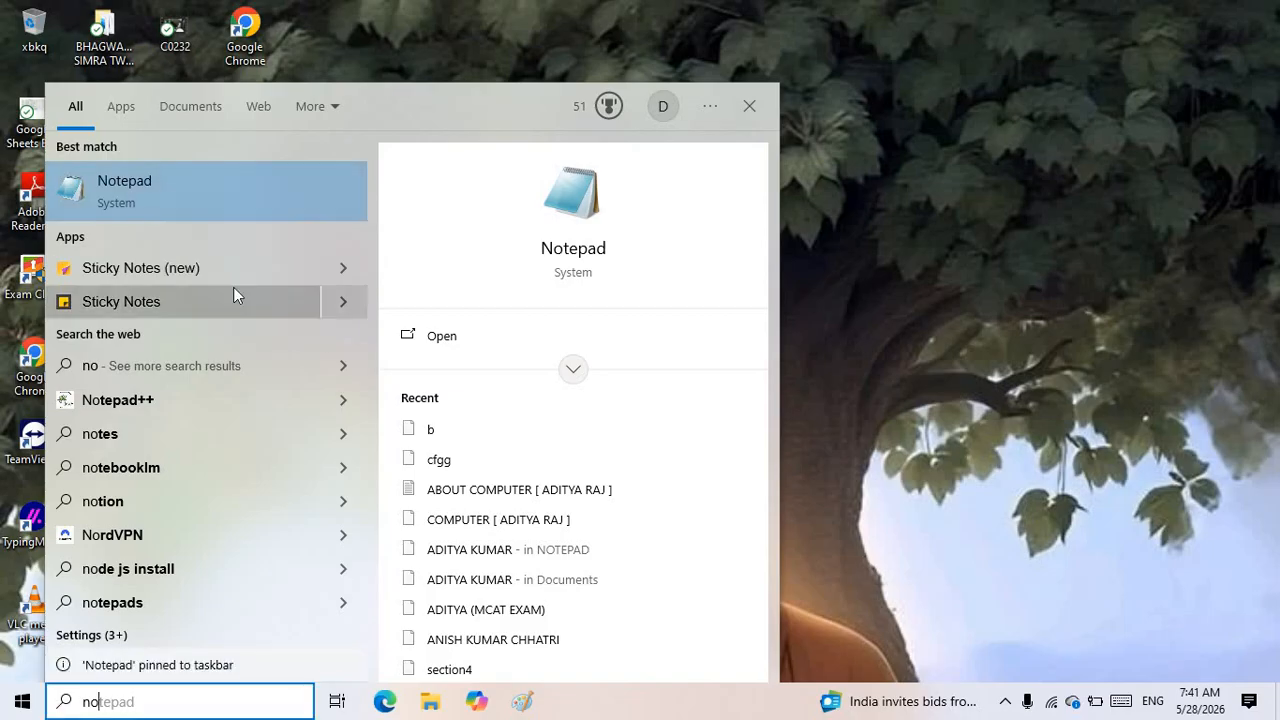
- Close the search results, launch Notepad from its taskbar shortcut and maximize the window
click(762, 98)
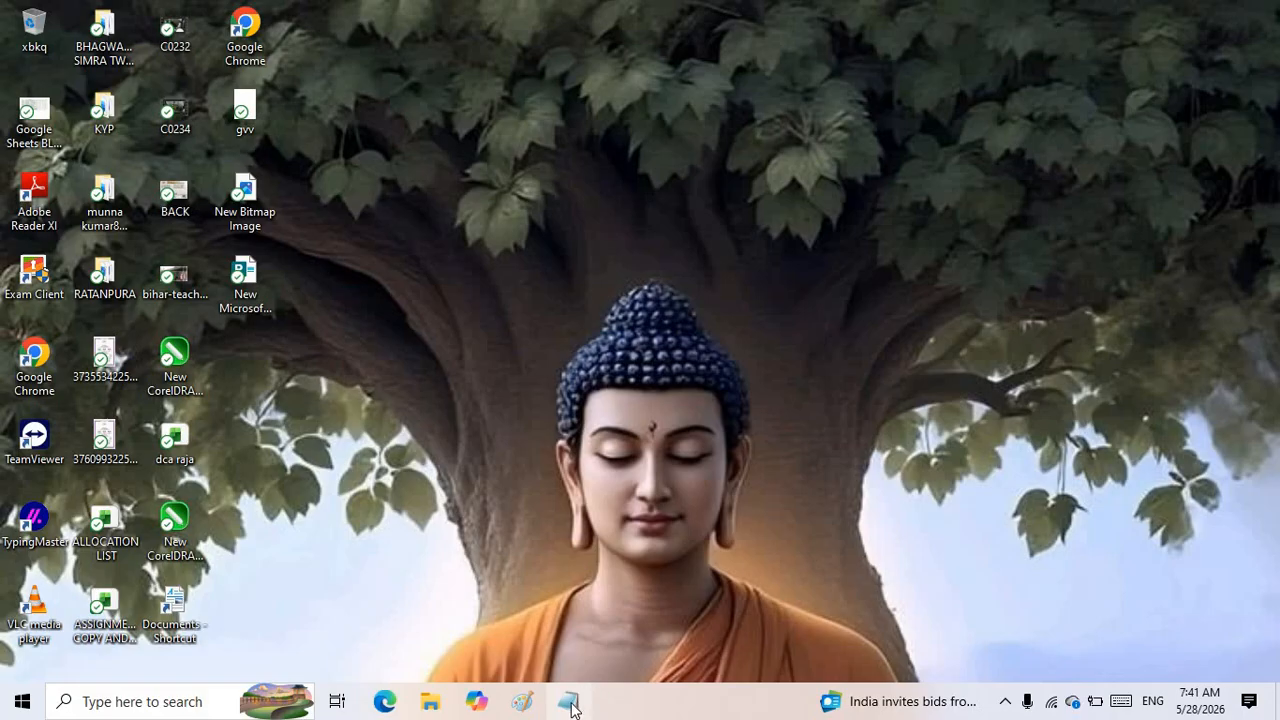
click(571, 706)
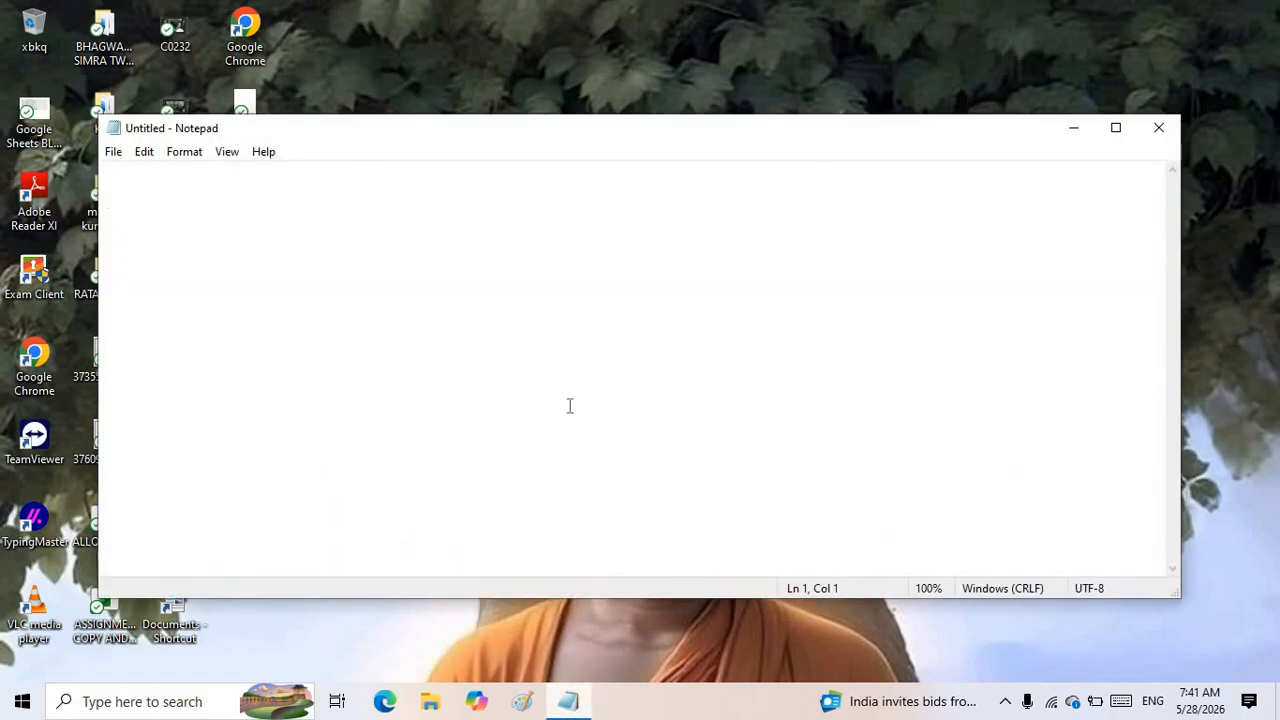
click(1116, 129)
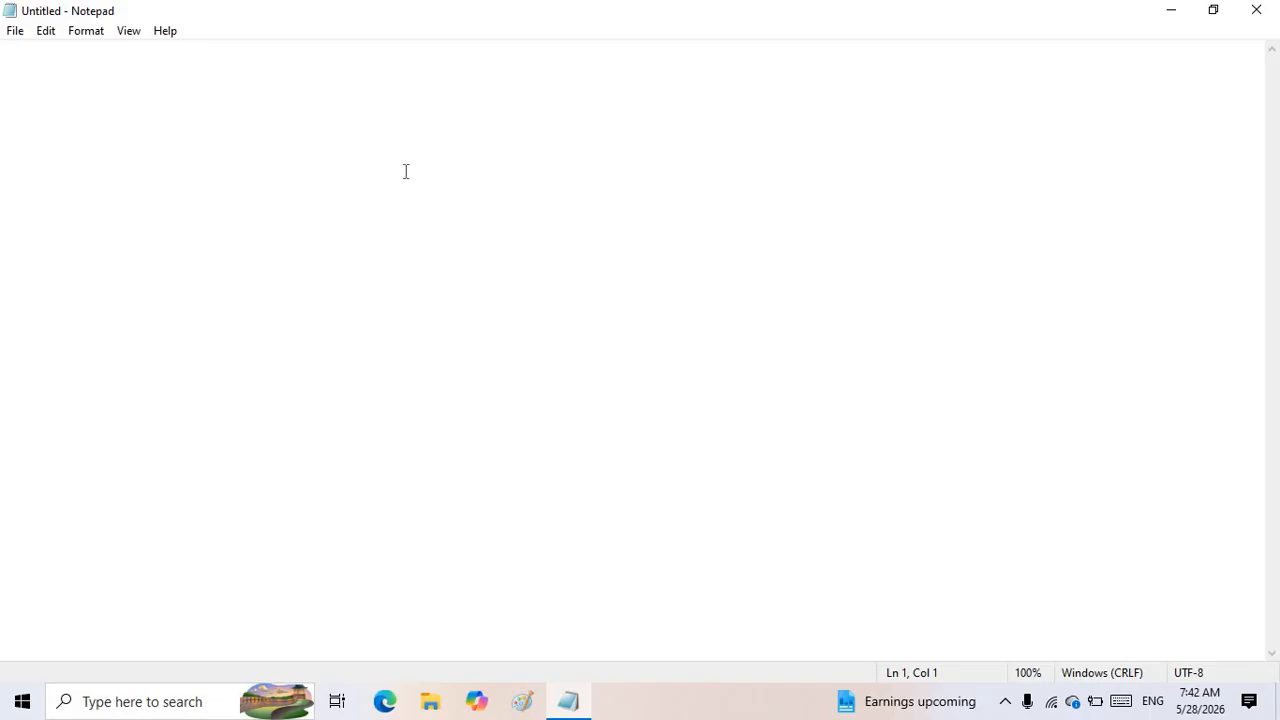
- Enter the sample text "fghgjt" in the blank document
click(15, 32)
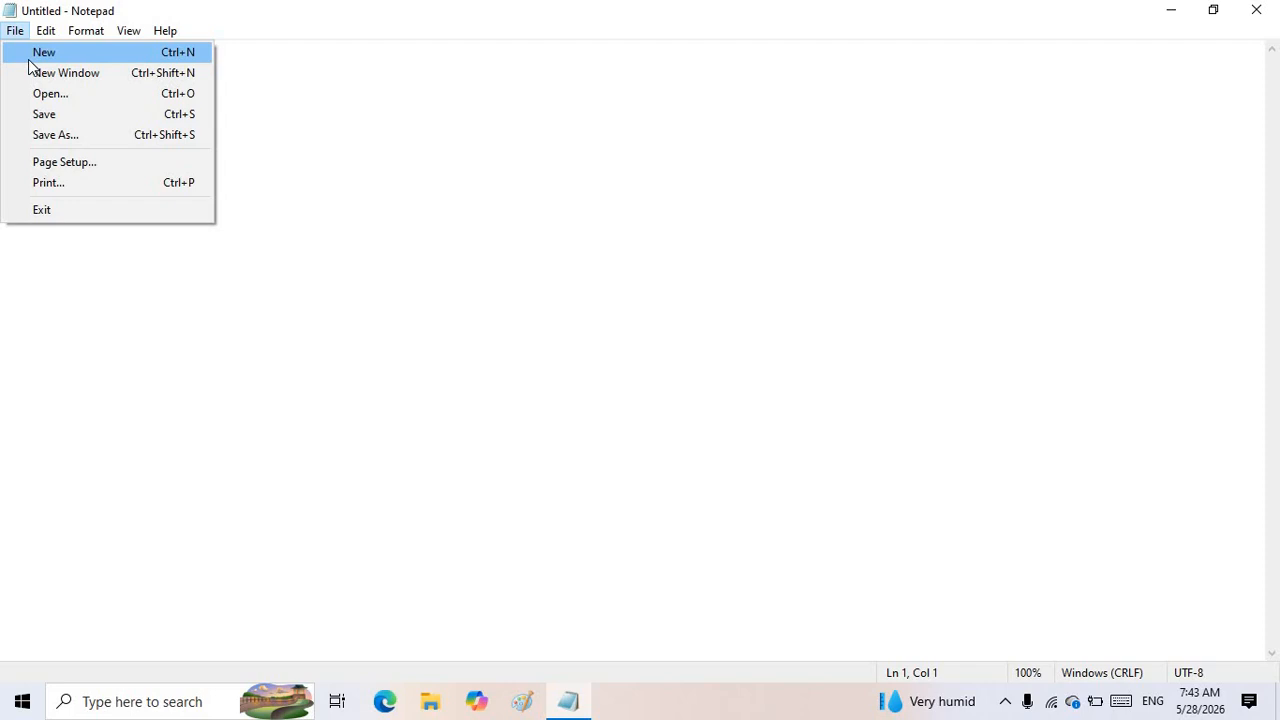
click(420, 266)
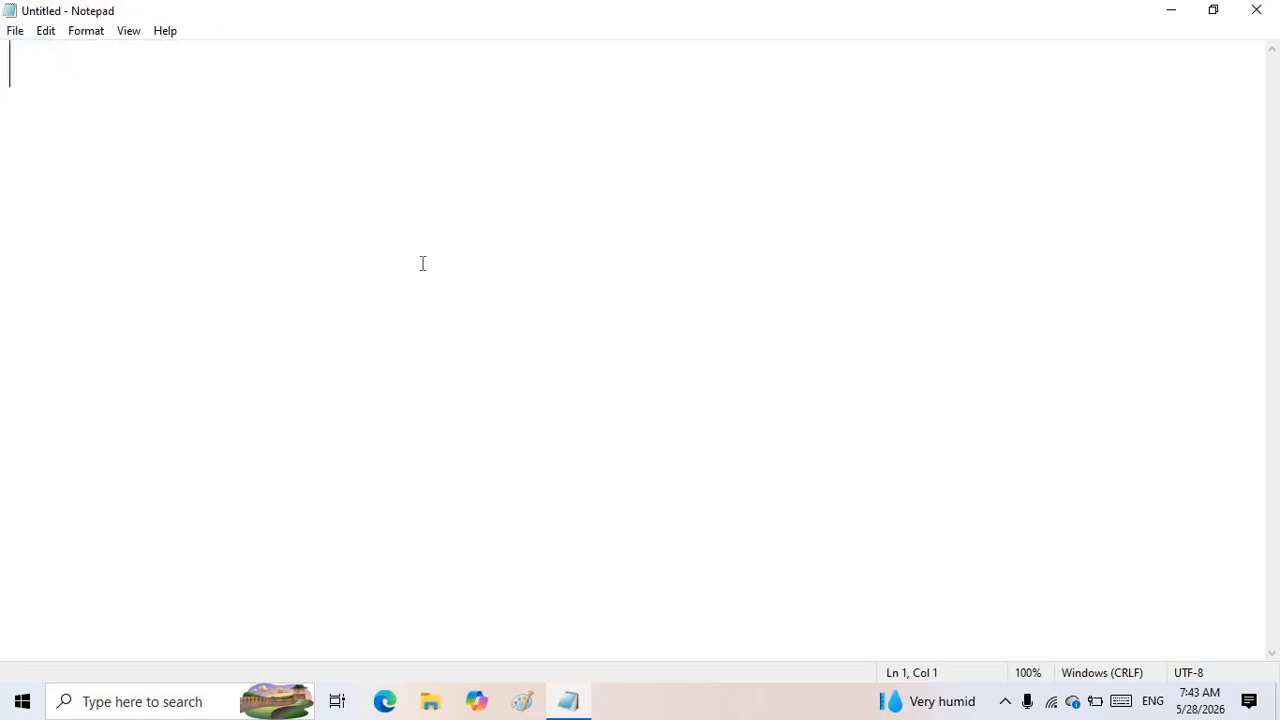
text(fghgjt)
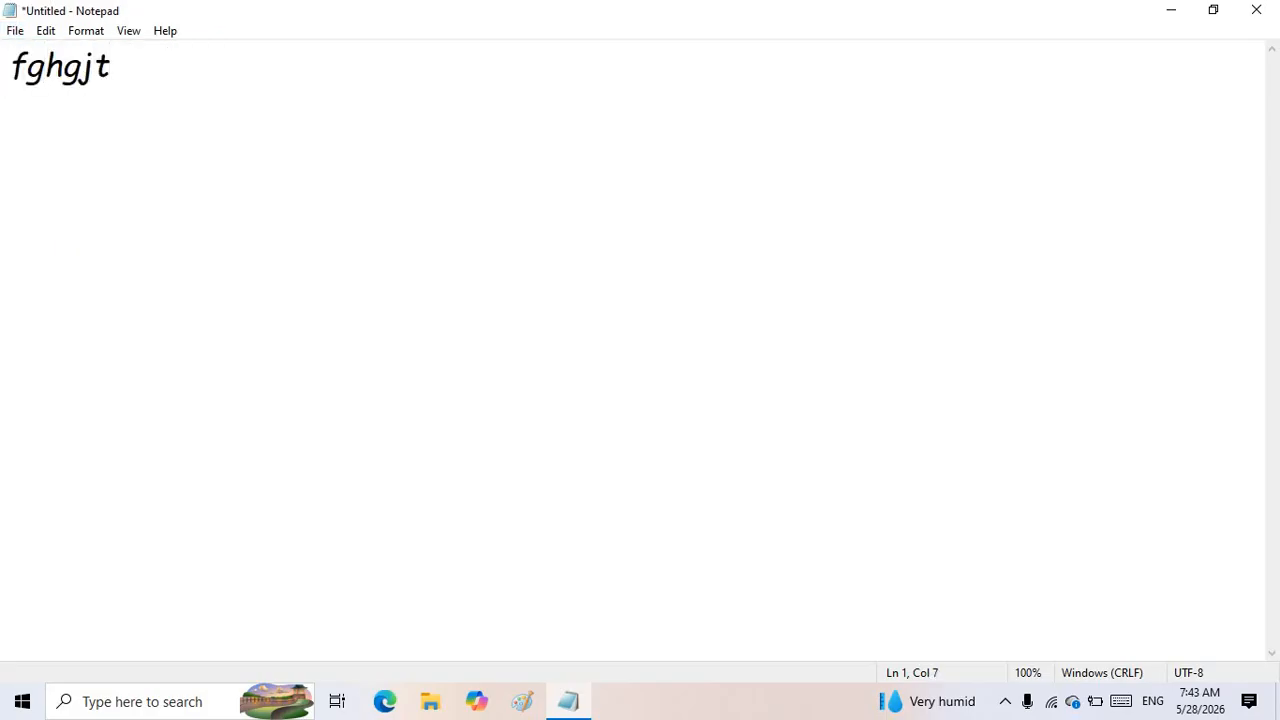
- Try to start a new document, entering "hgngh" as the save name for the current text, and cancel every save request
click(17, 31)
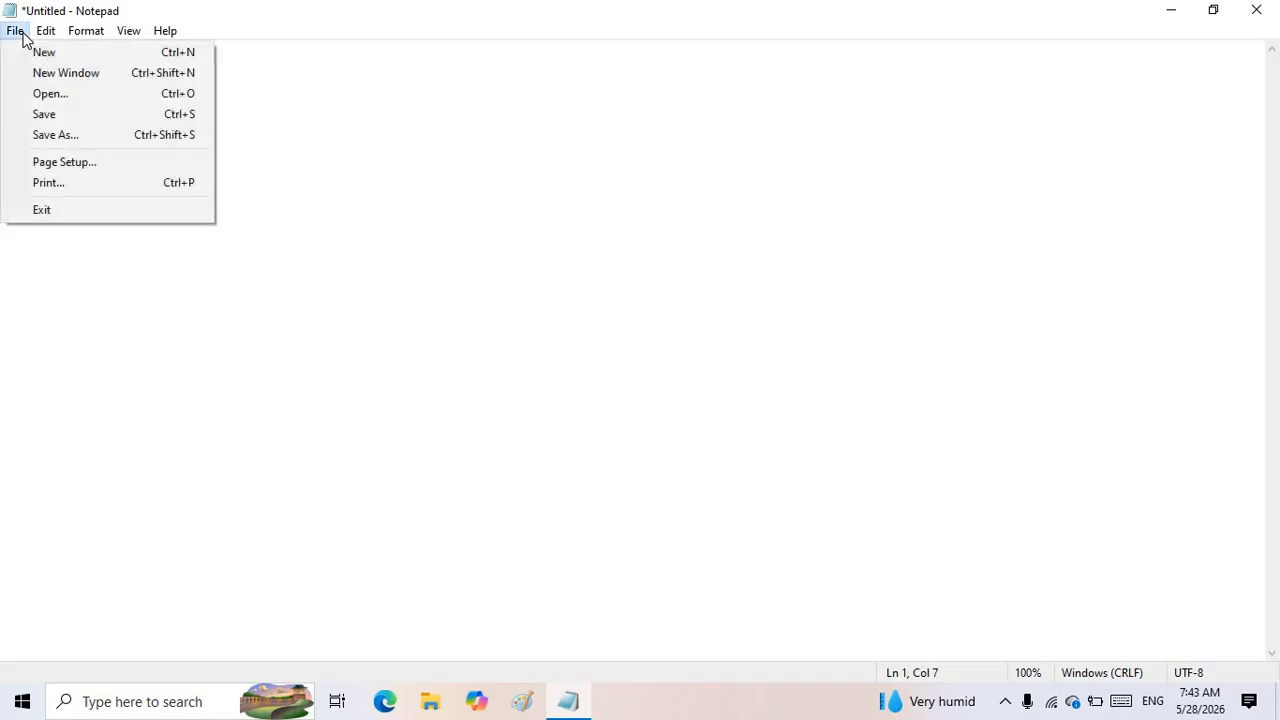
click(125, 62)
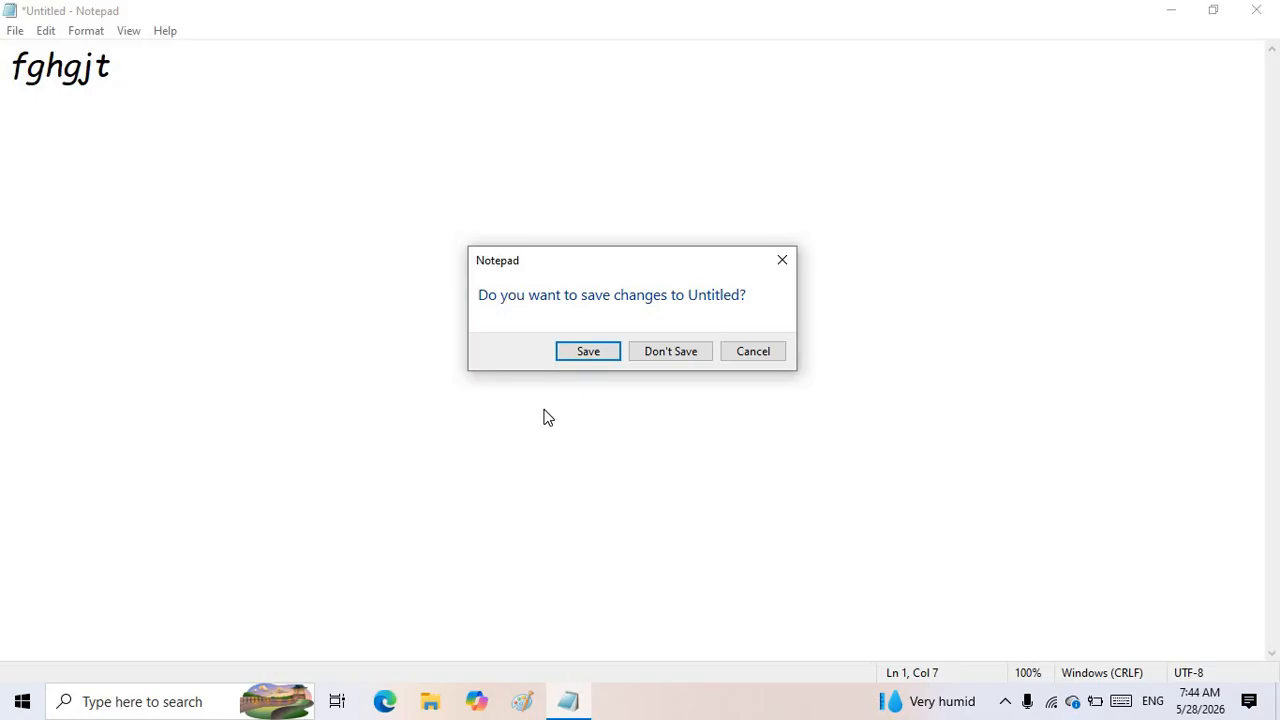
click(616, 350)
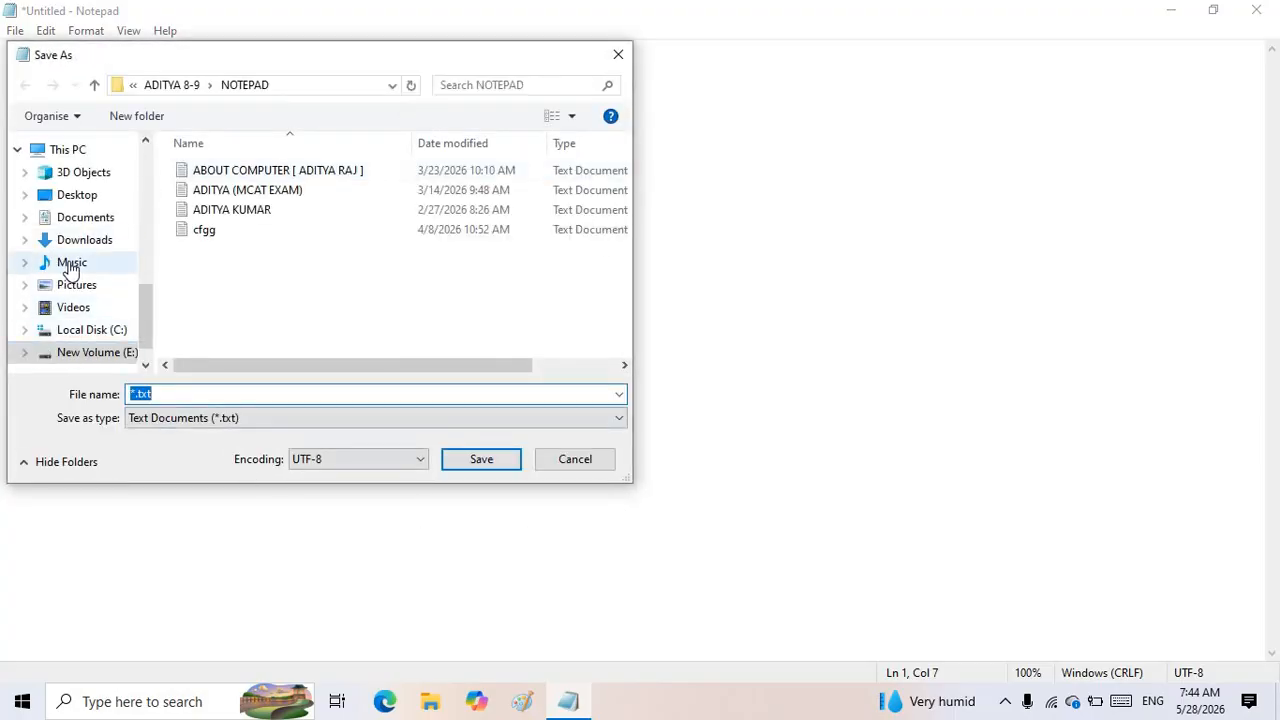
scroll(75, 250, up, 1)
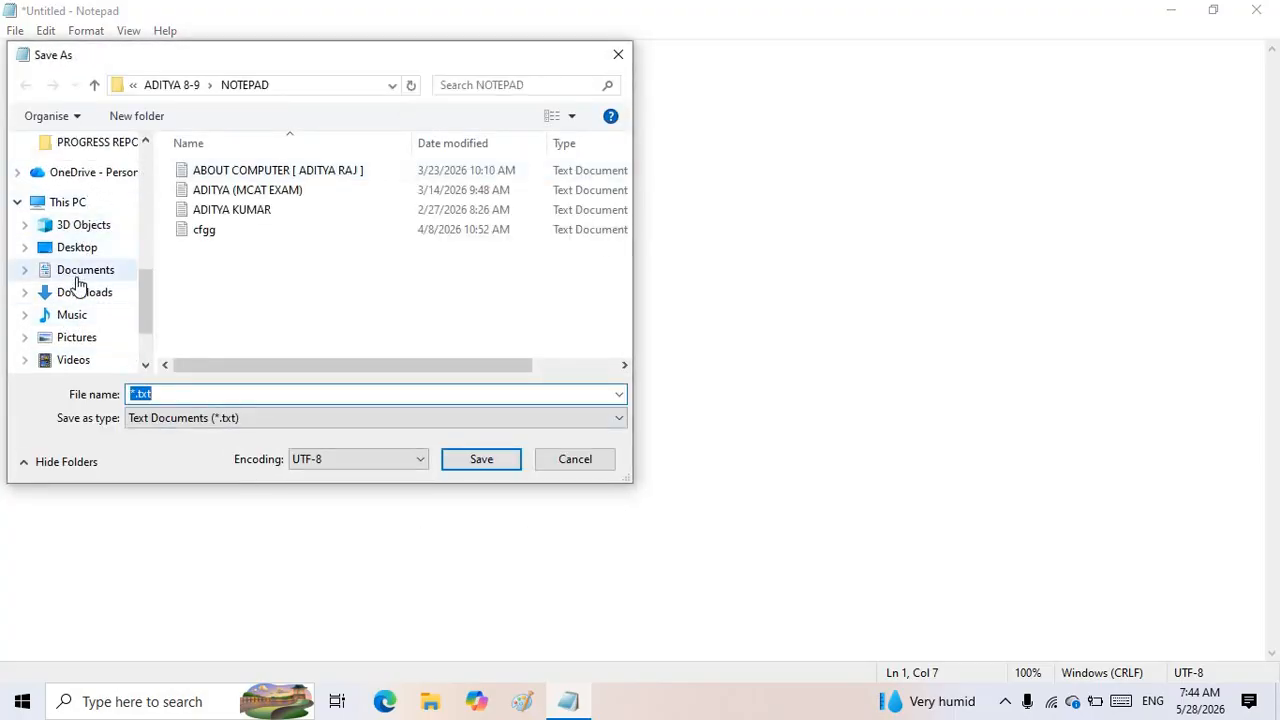
scroll(78, 285, up, 5)
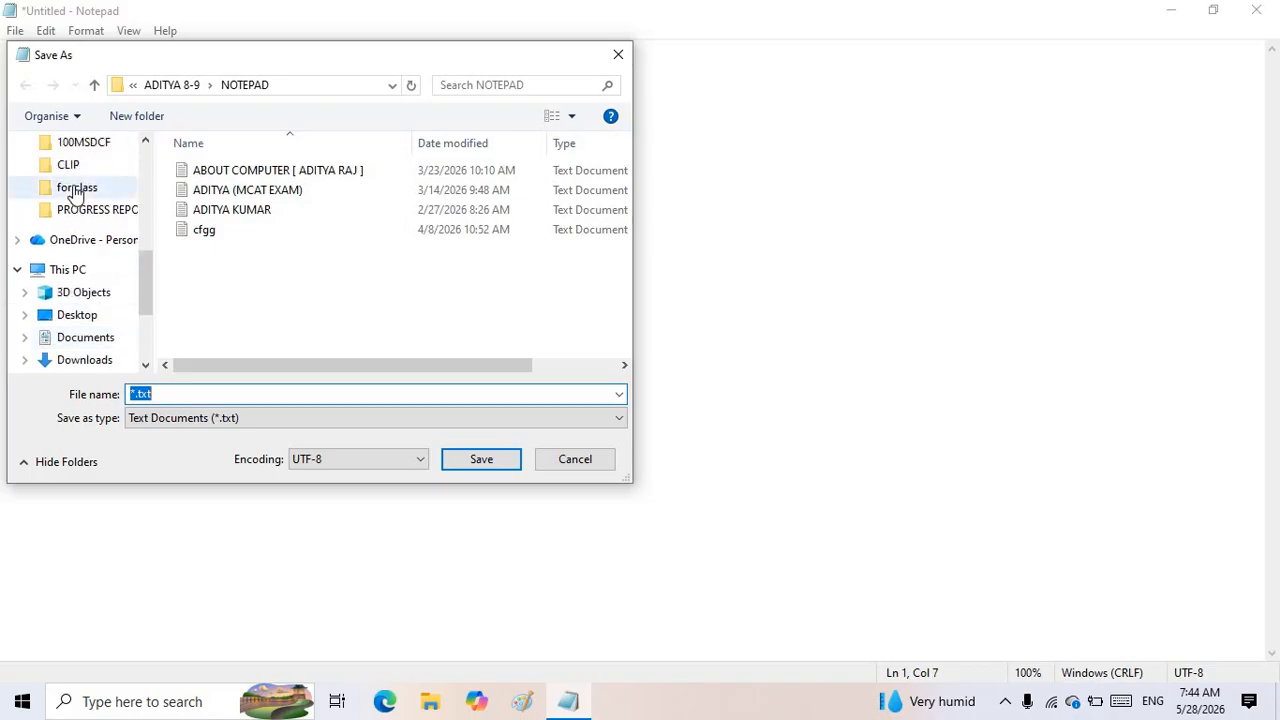
scroll(75, 193, up, 2)
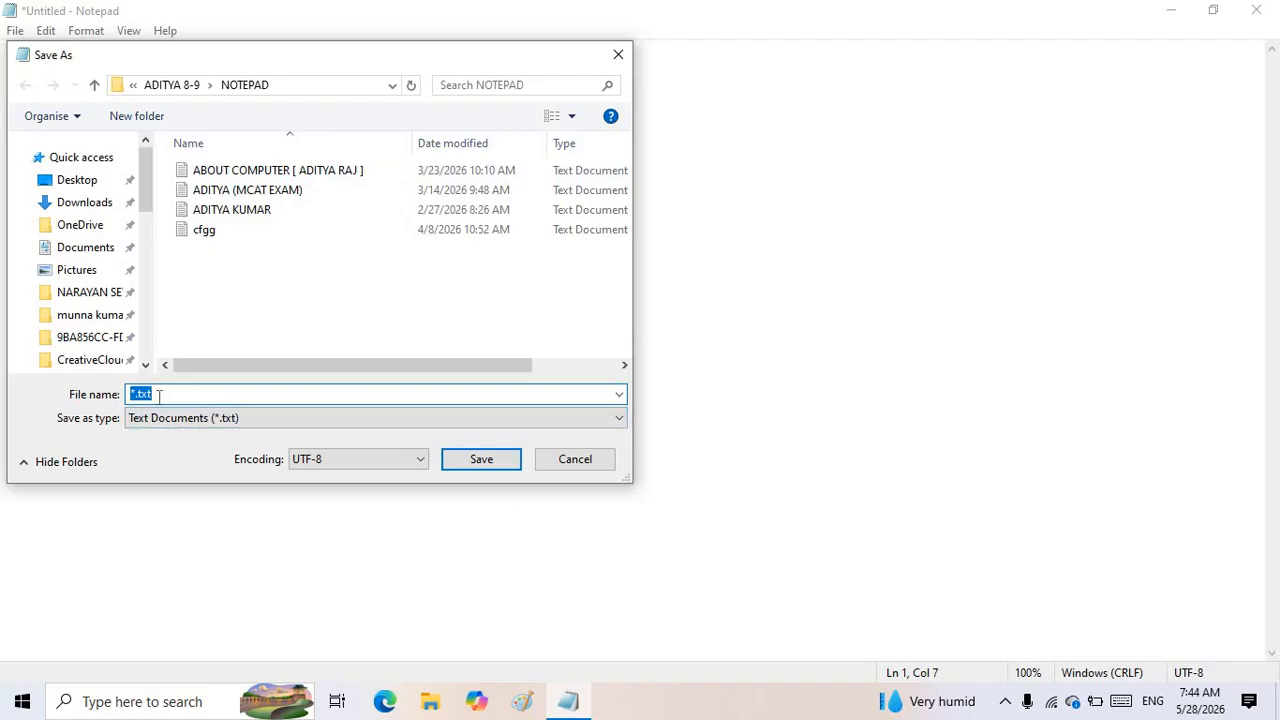
key(BackSpace)
text(hgngh)
click(618, 56)
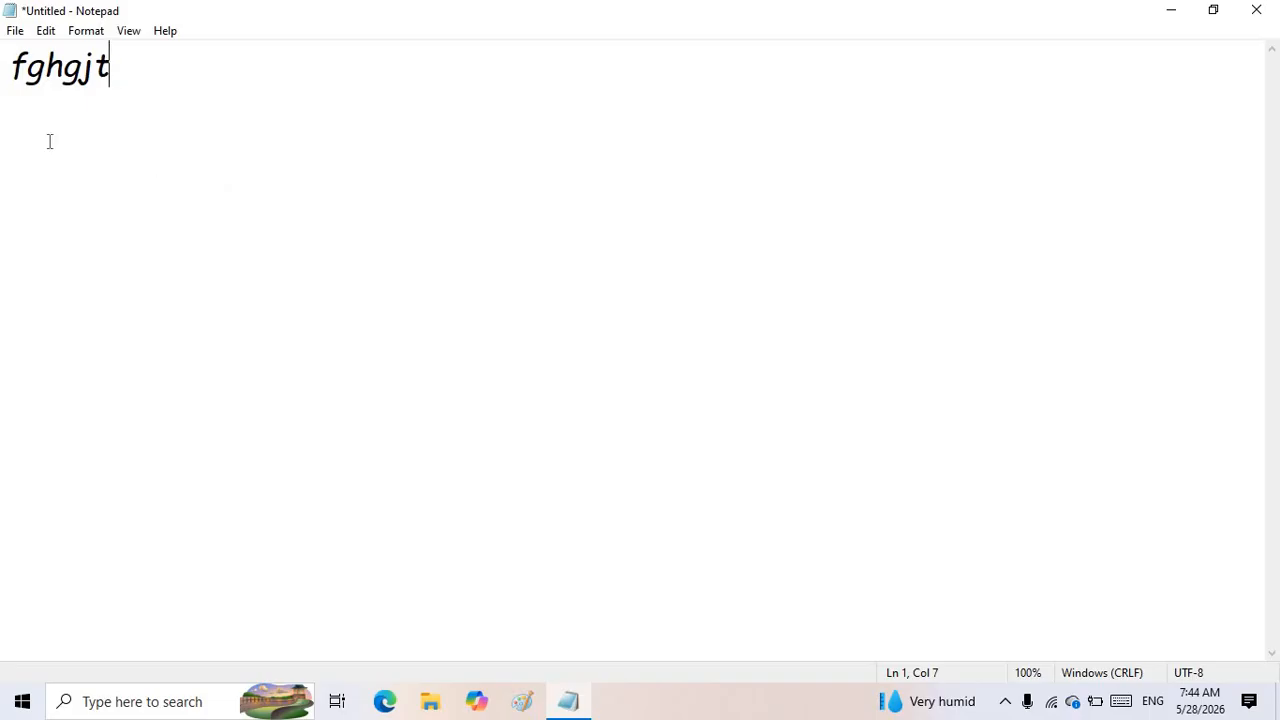
key(alt+F4)
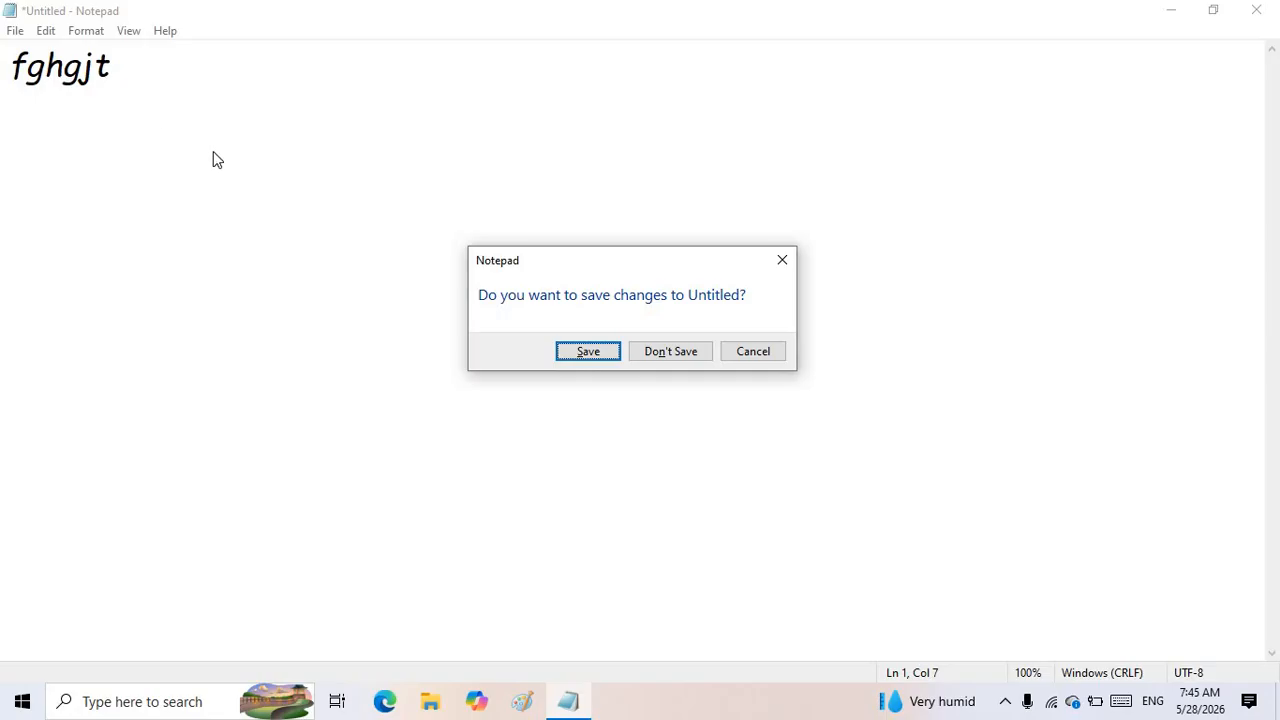
click(755, 358)
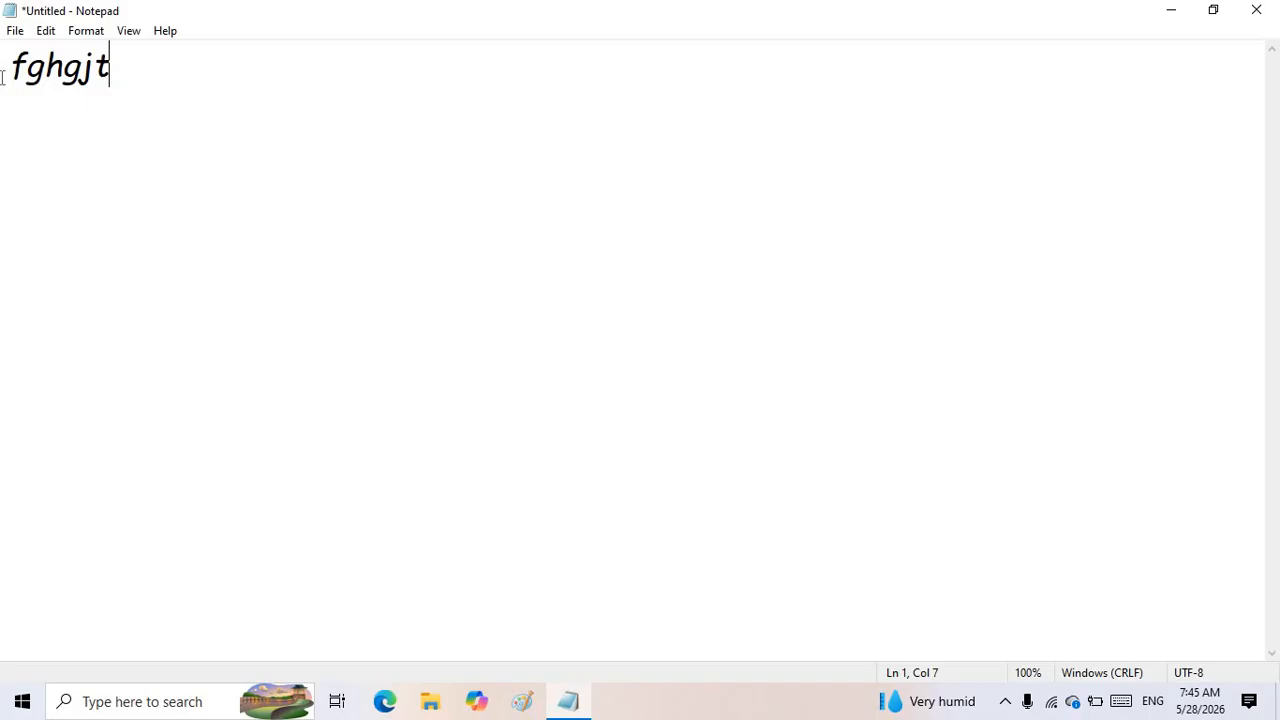
- Open a new Notepad window, and open another new window from that one
click(5, 31)
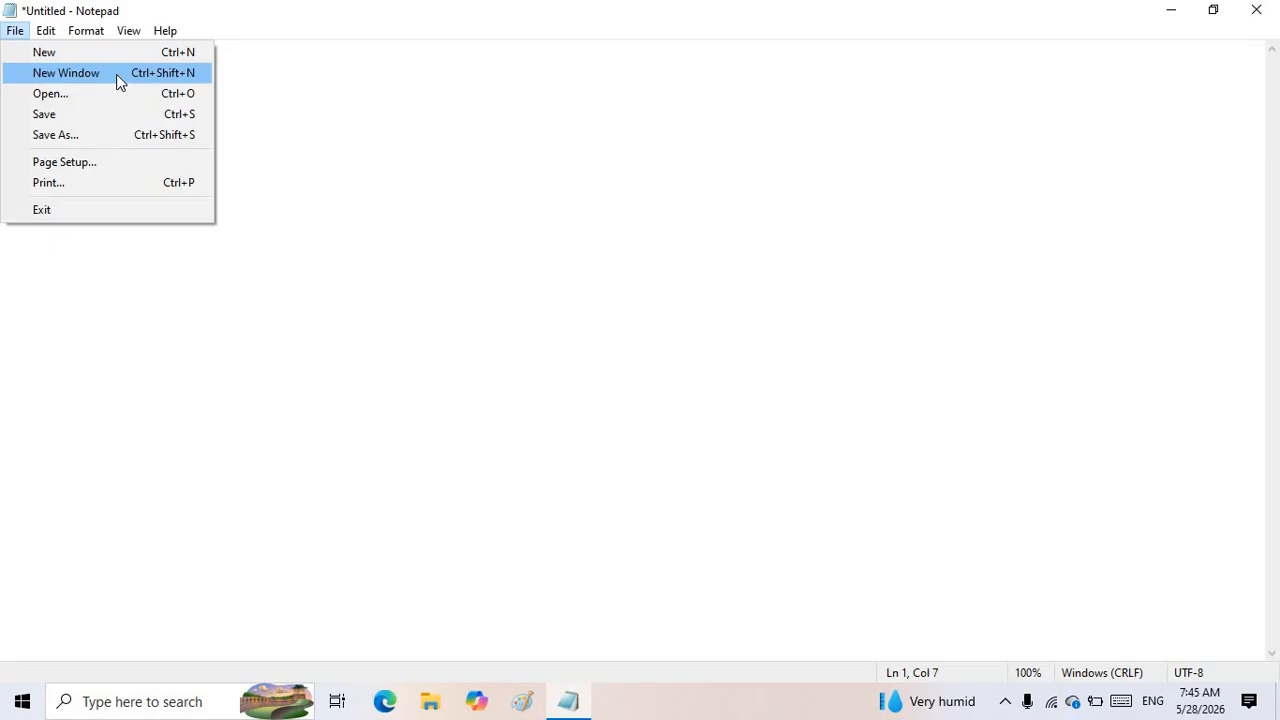
click(397, 100)
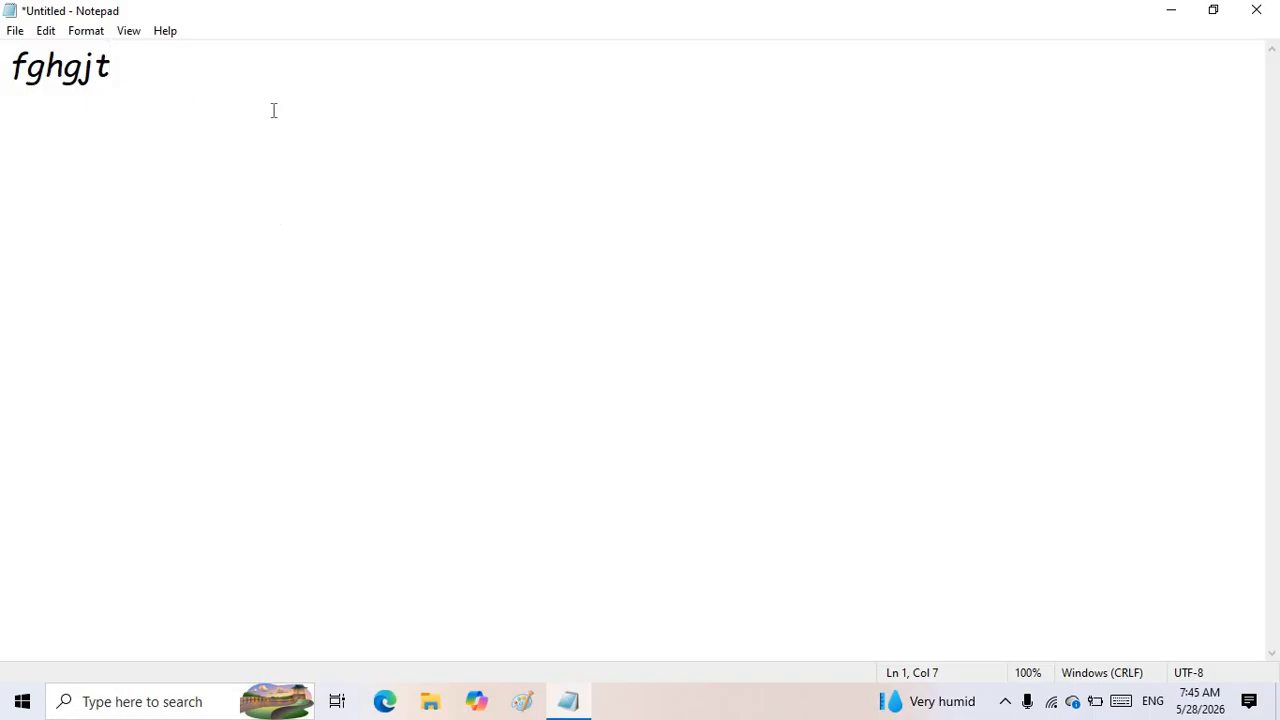
click(10, 31)
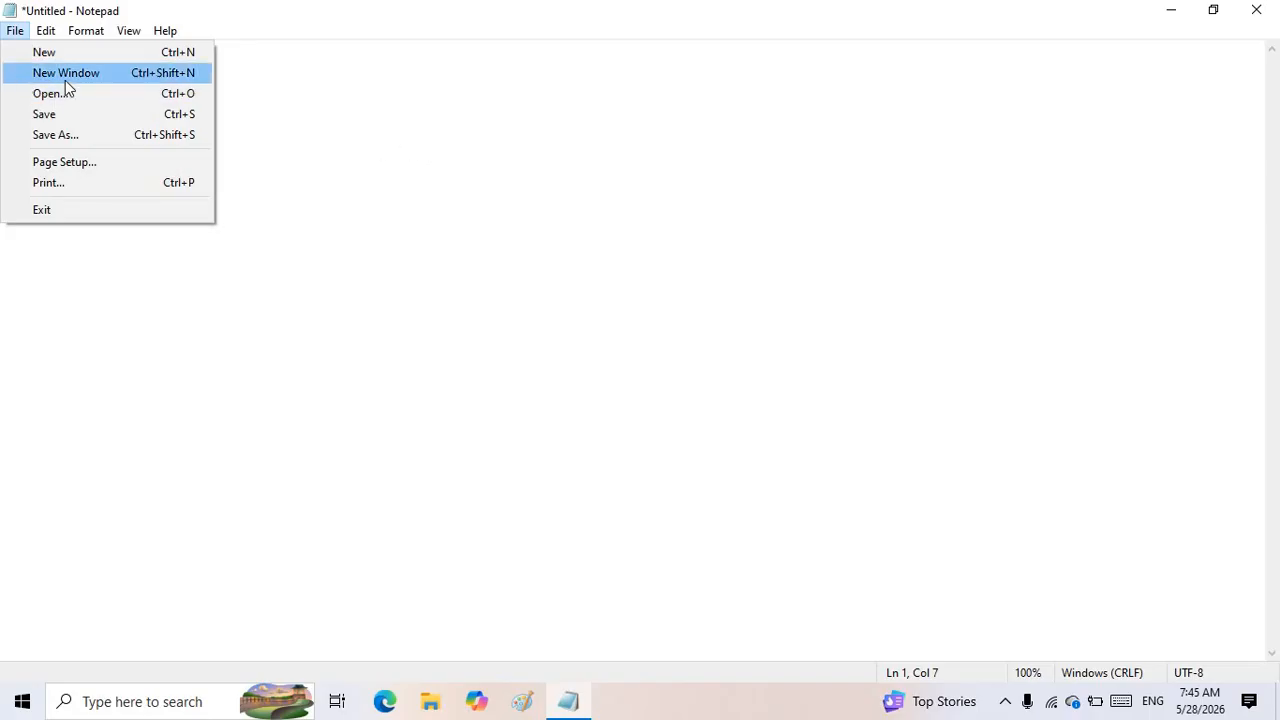
click(177, 72)
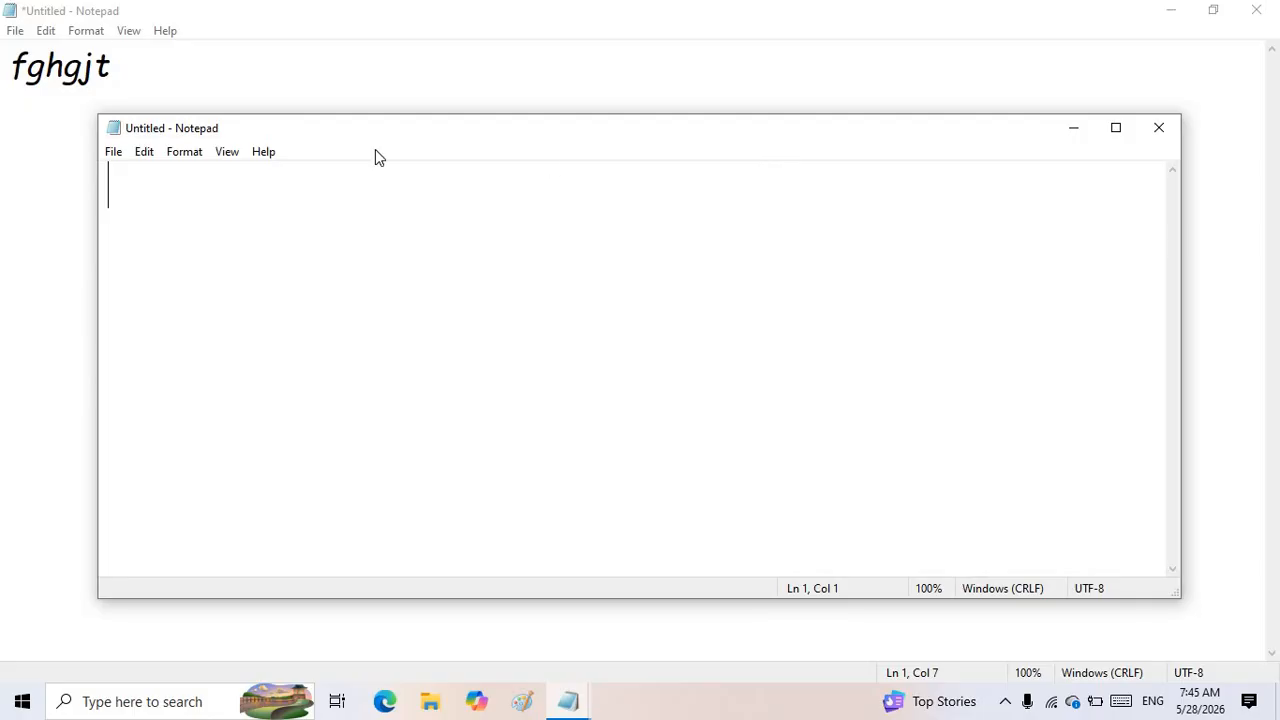
click(125, 166)
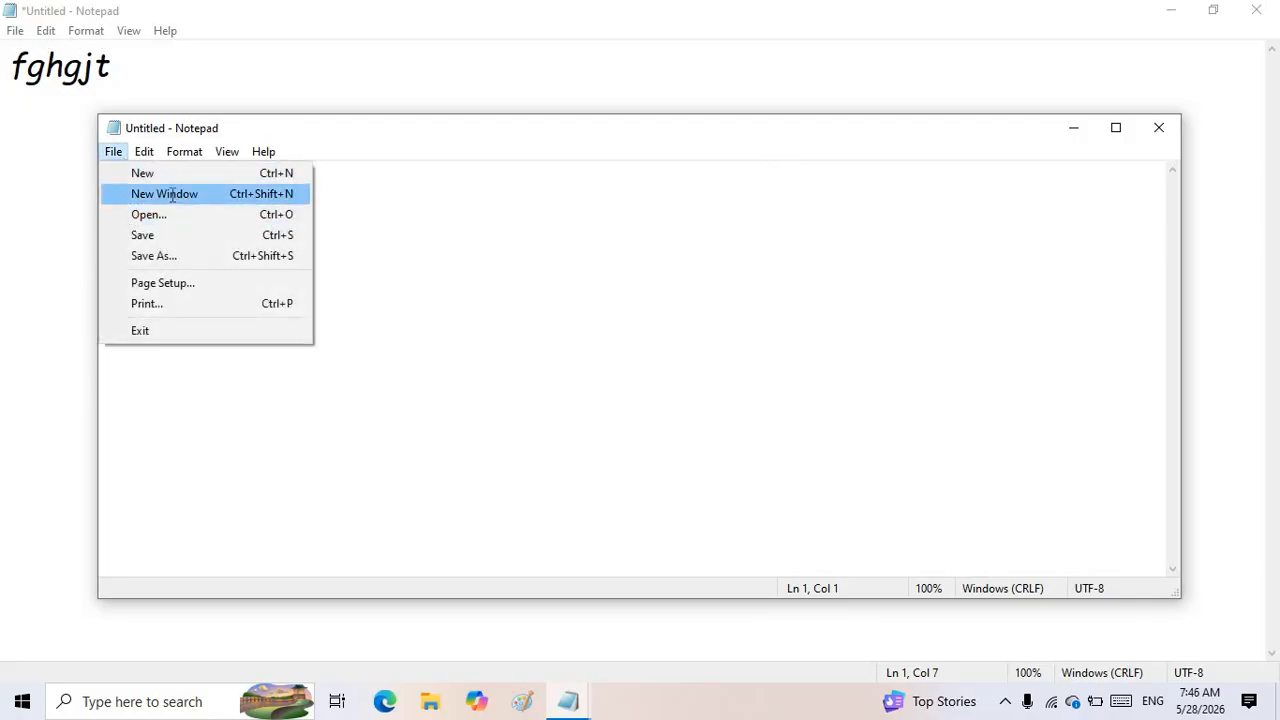
click(172, 195)
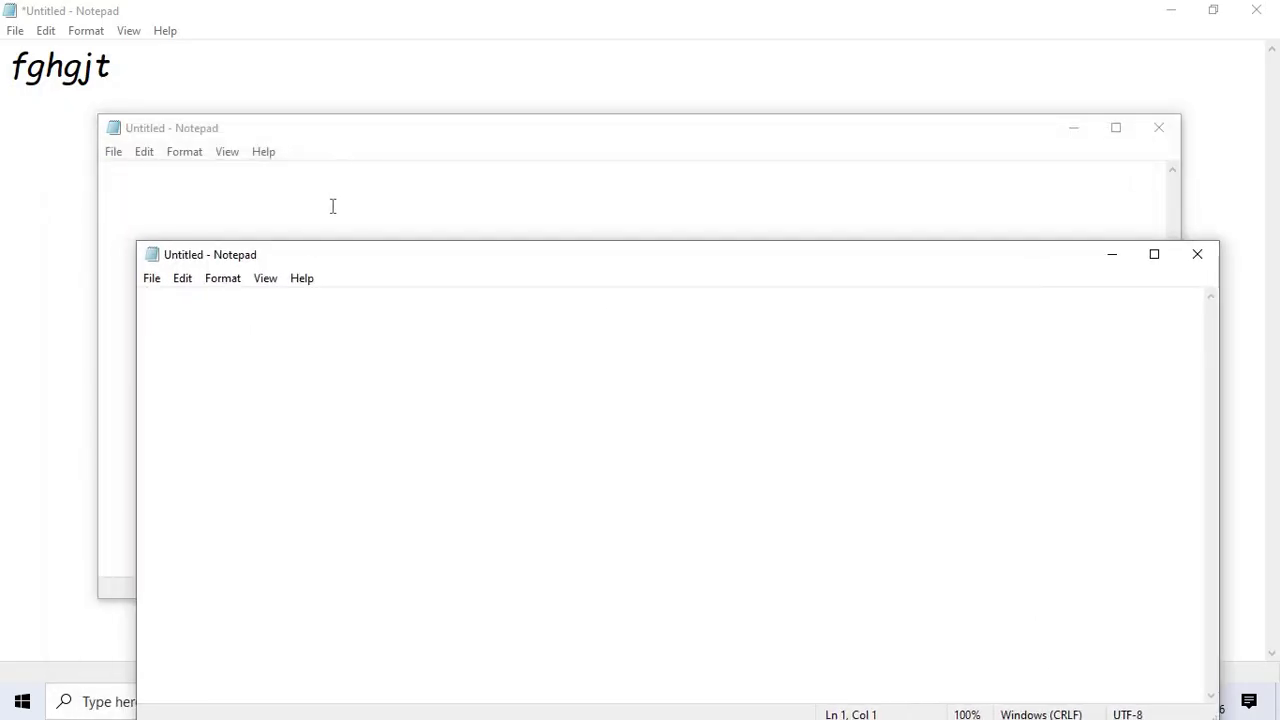
- Close the "fghgjt" window without saving, close the second Notepad window, and maximize the remaining one
click(347, 195)
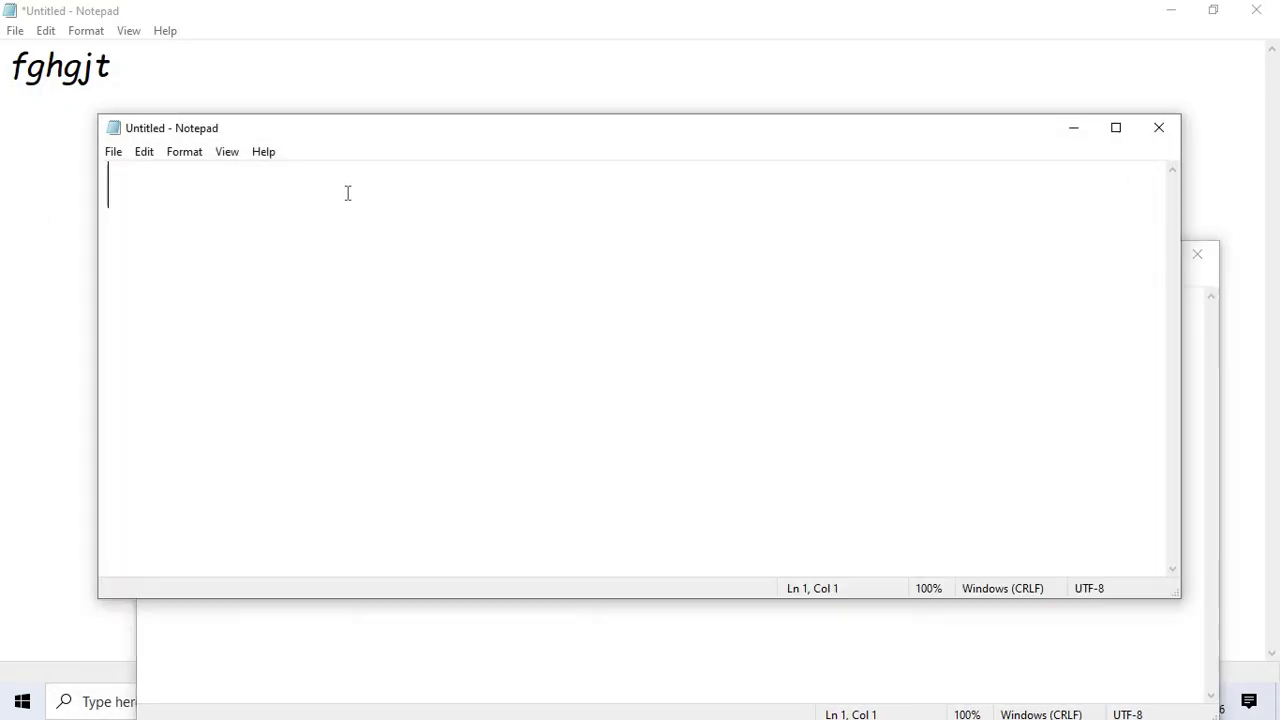
click(383, 69)
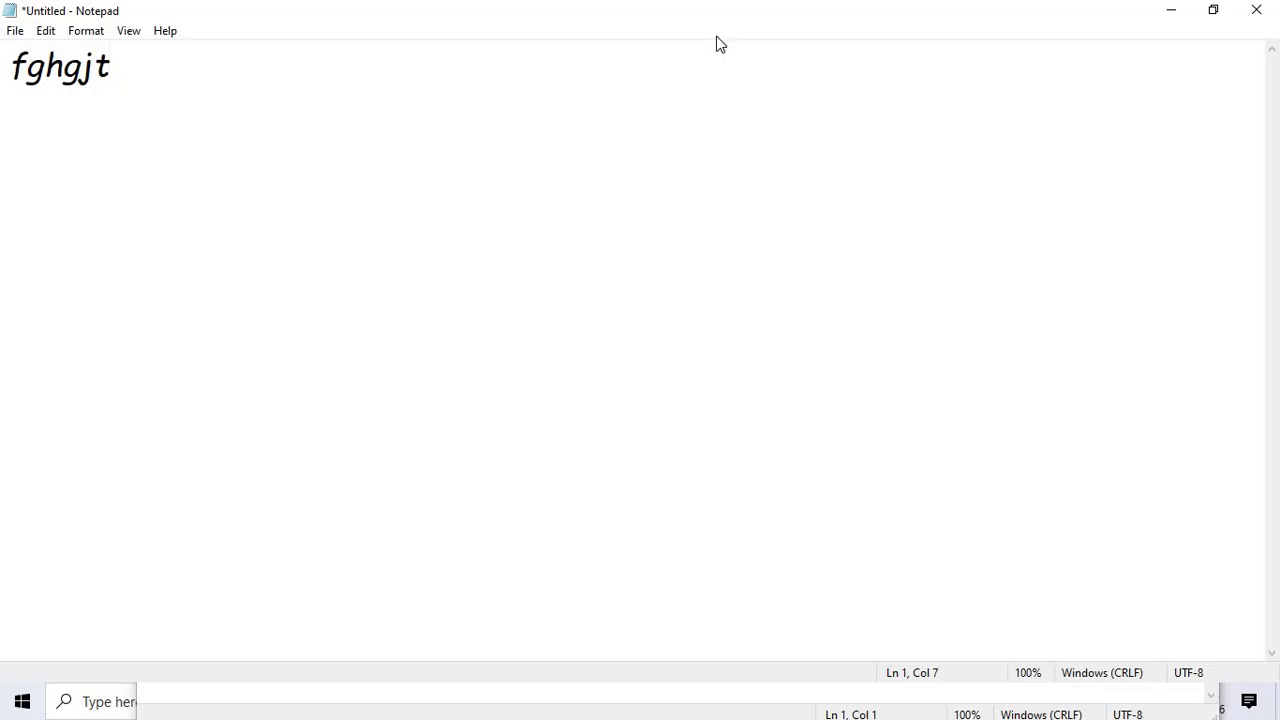
click(1254, 10)
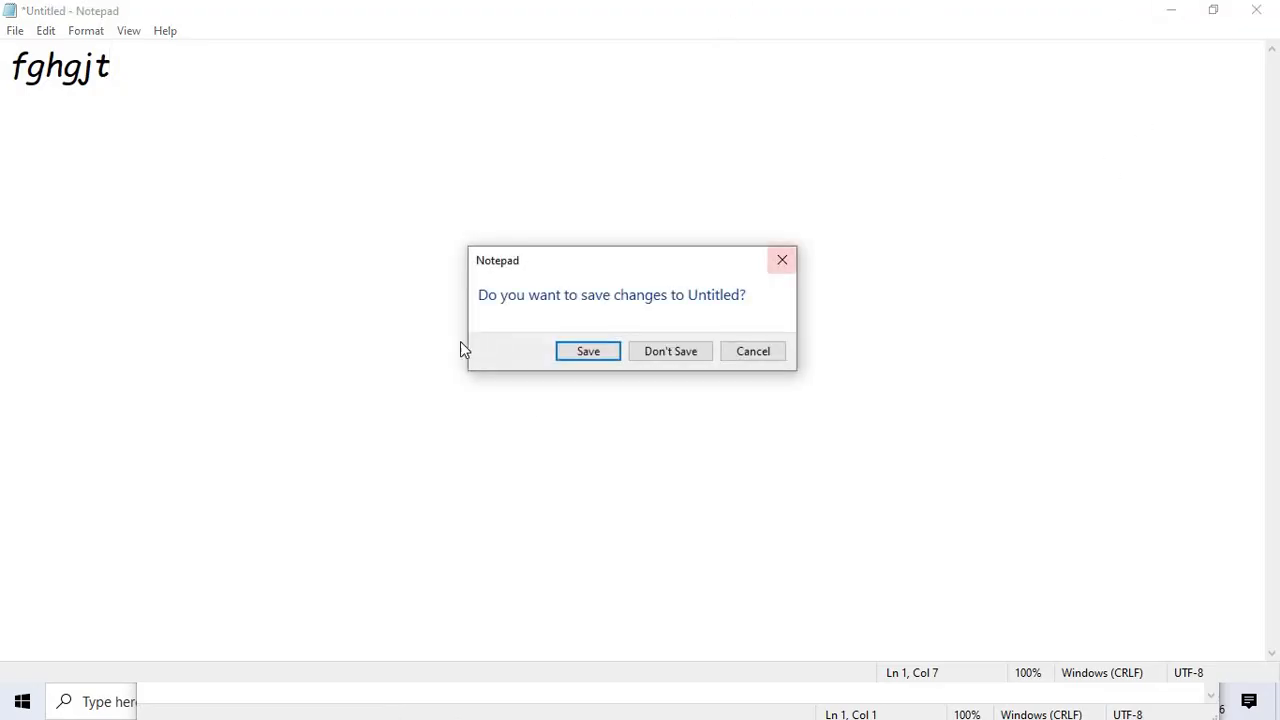
click(666, 355)
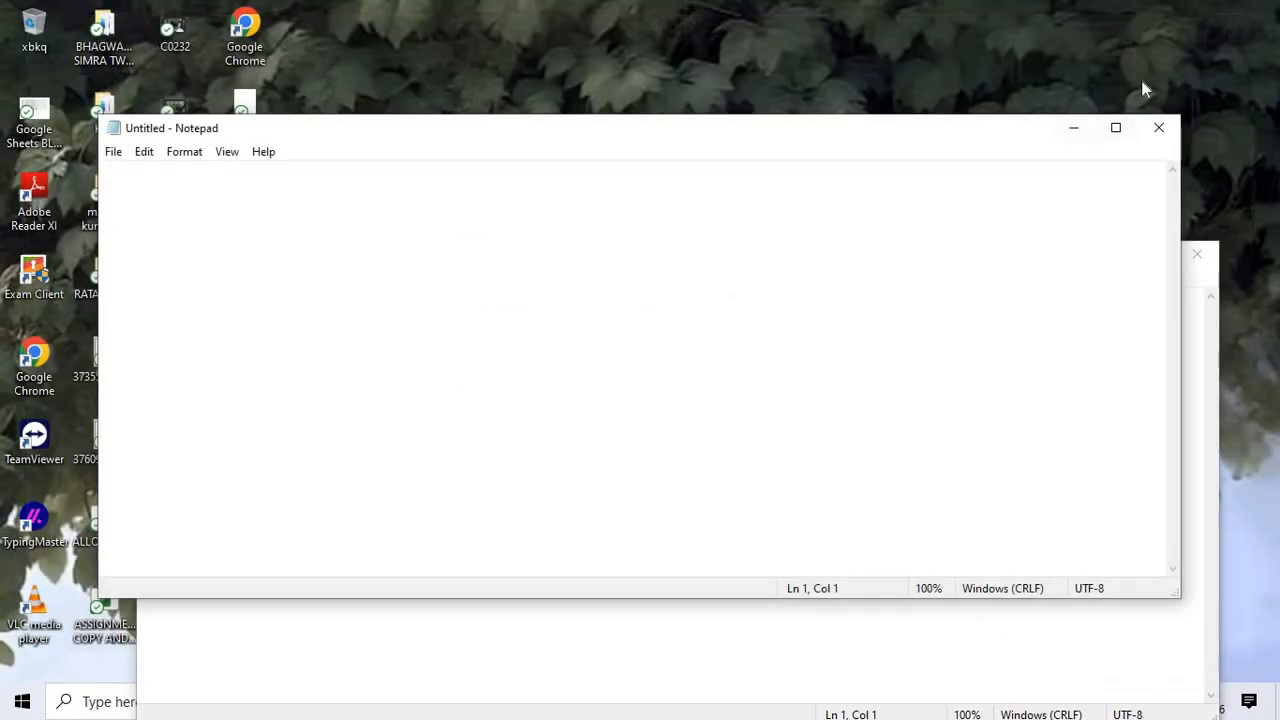
click(1161, 133)
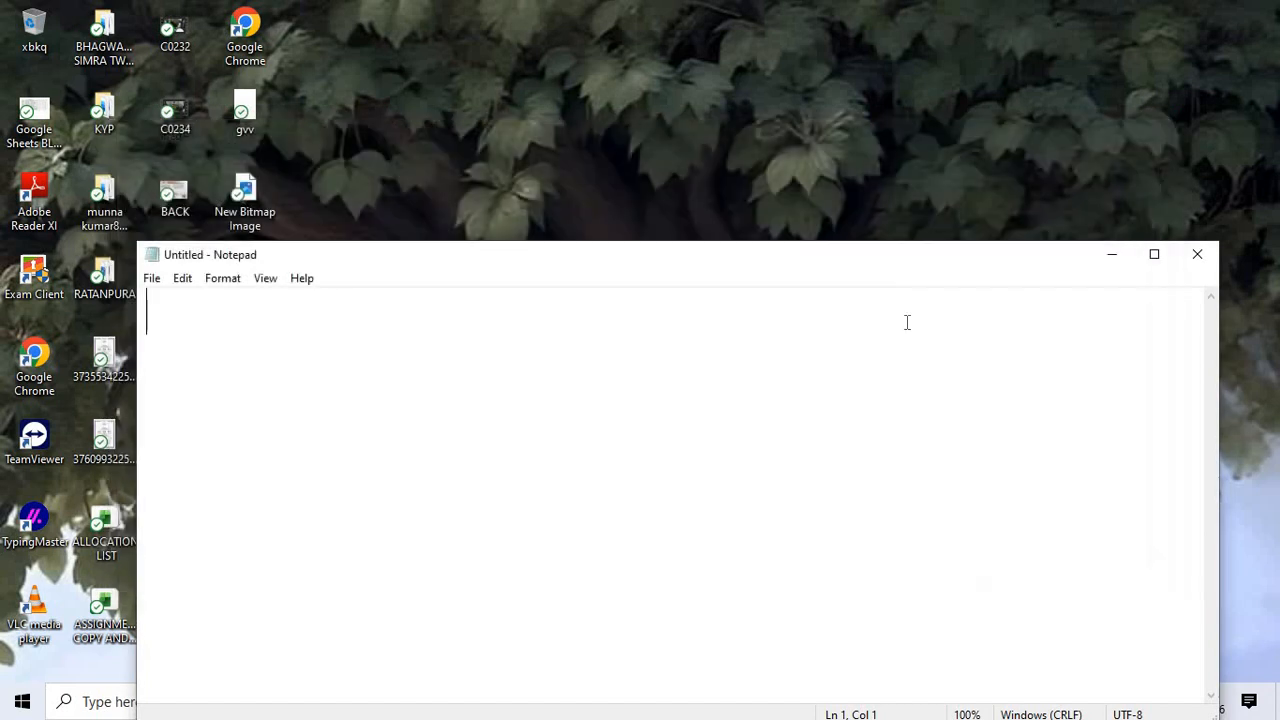
click(1154, 256)
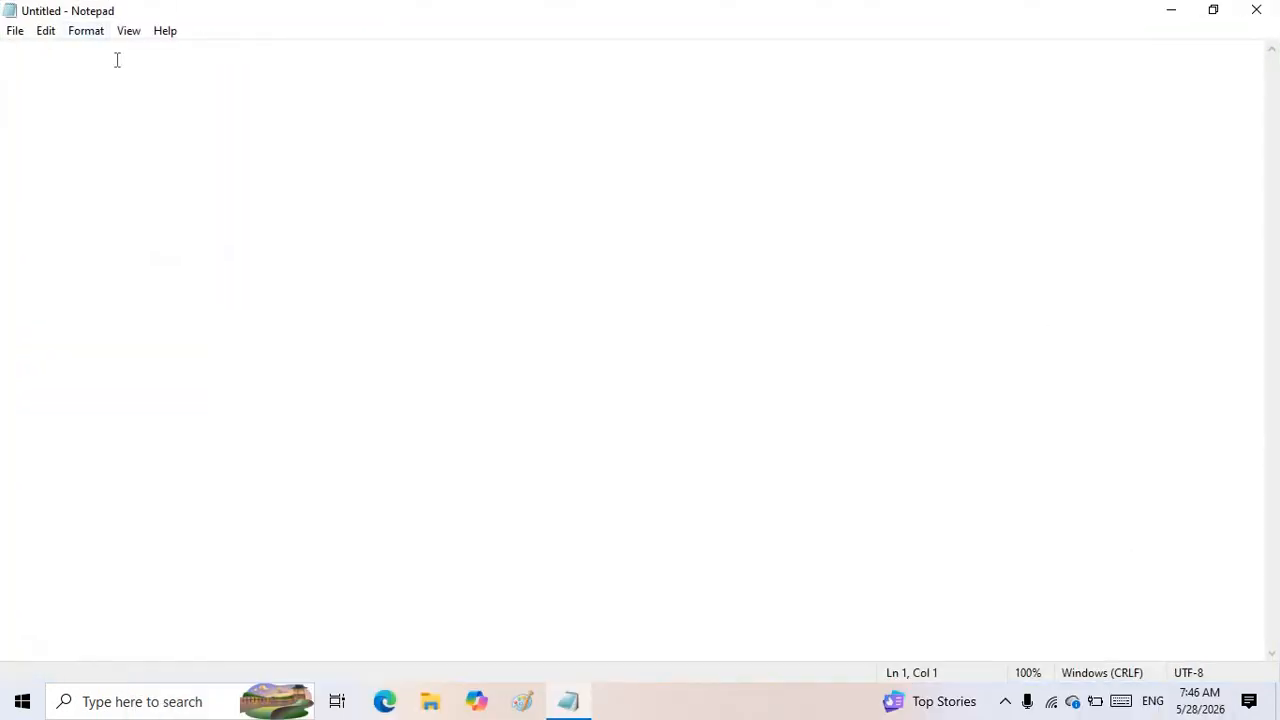
- Open the existing "ABOUT COMPUTER" text document from the NOTEPAD folder
click(15, 33)
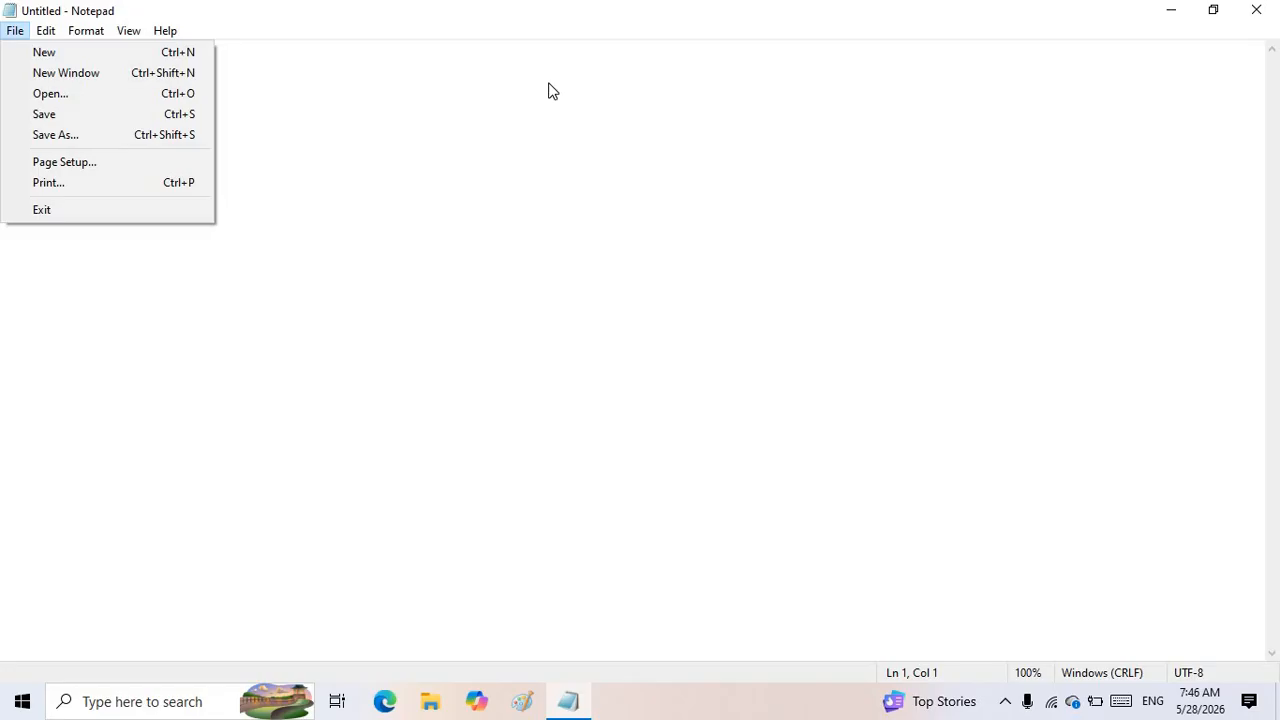
click(168, 100)
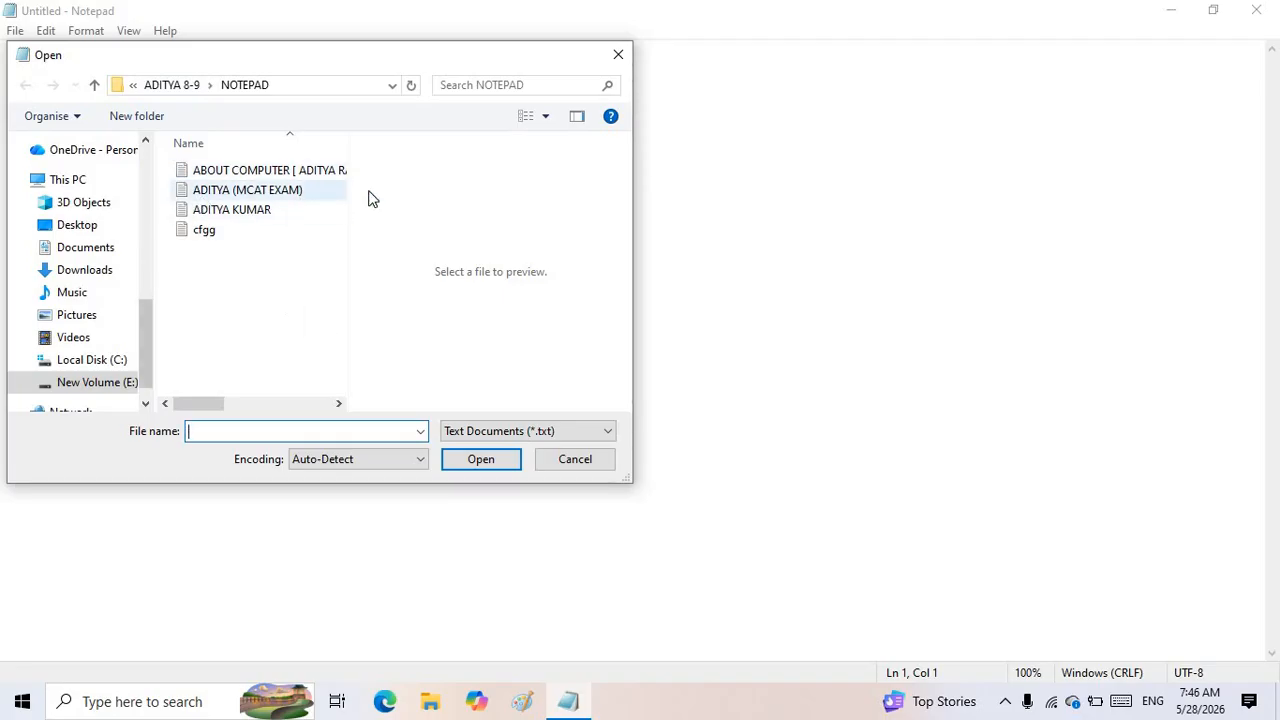
click(258, 178)
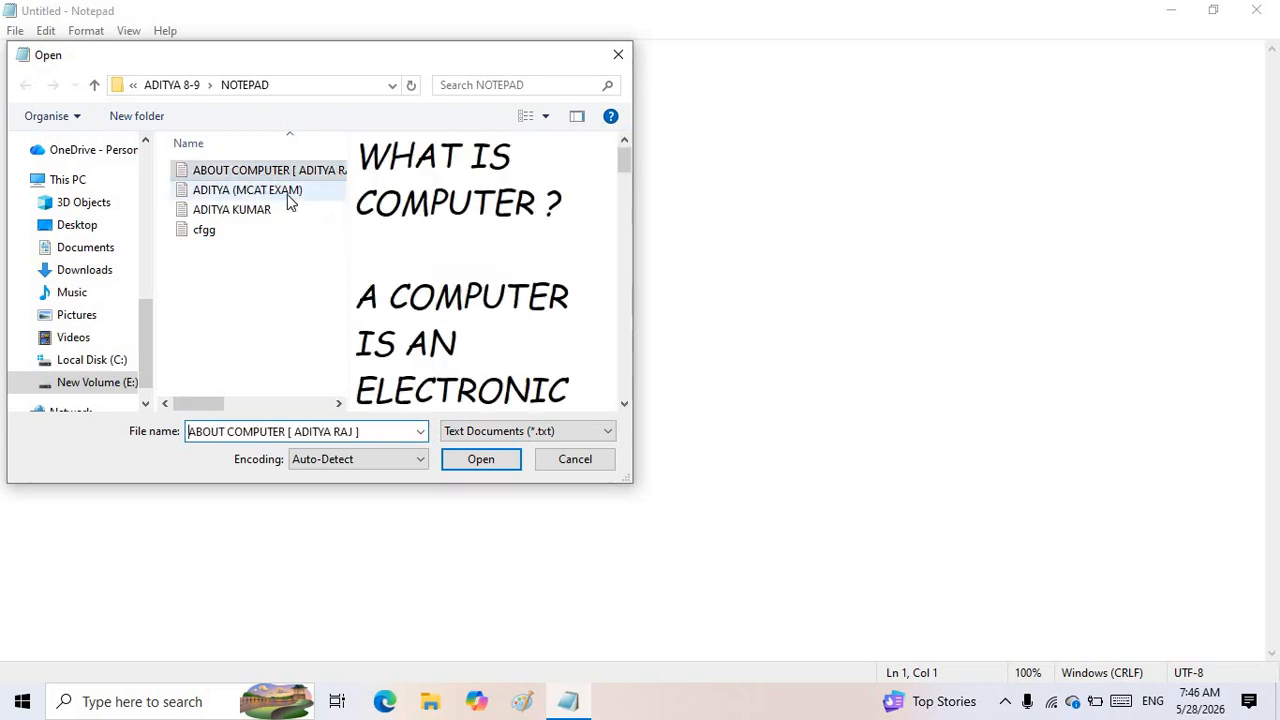
click(478, 464)
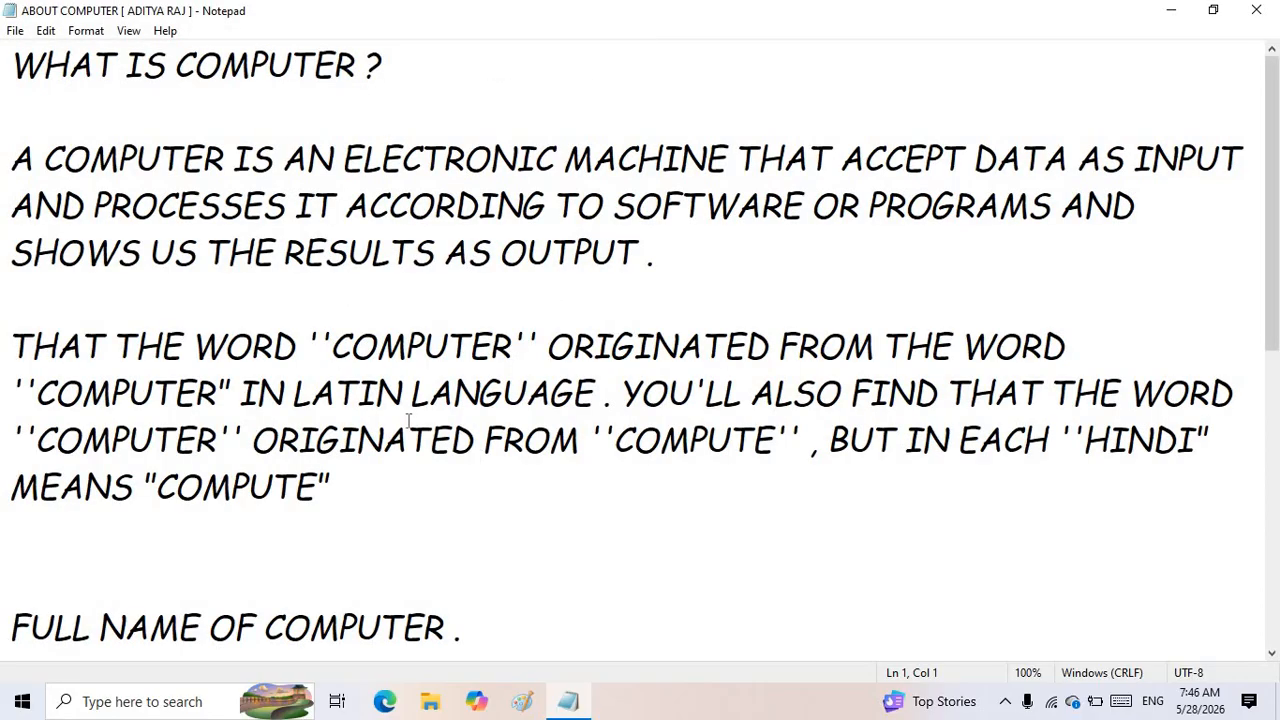
- Look through the "ABOUT COMPUTER" document and save it under its existing name
scroll(391, 412, down, 3)
scroll(391, 412, down, 2)
scroll(391, 412, up, 5)
scroll(634, 336, down, 3)
scroll(634, 336, up, 3)
click(15, 31)
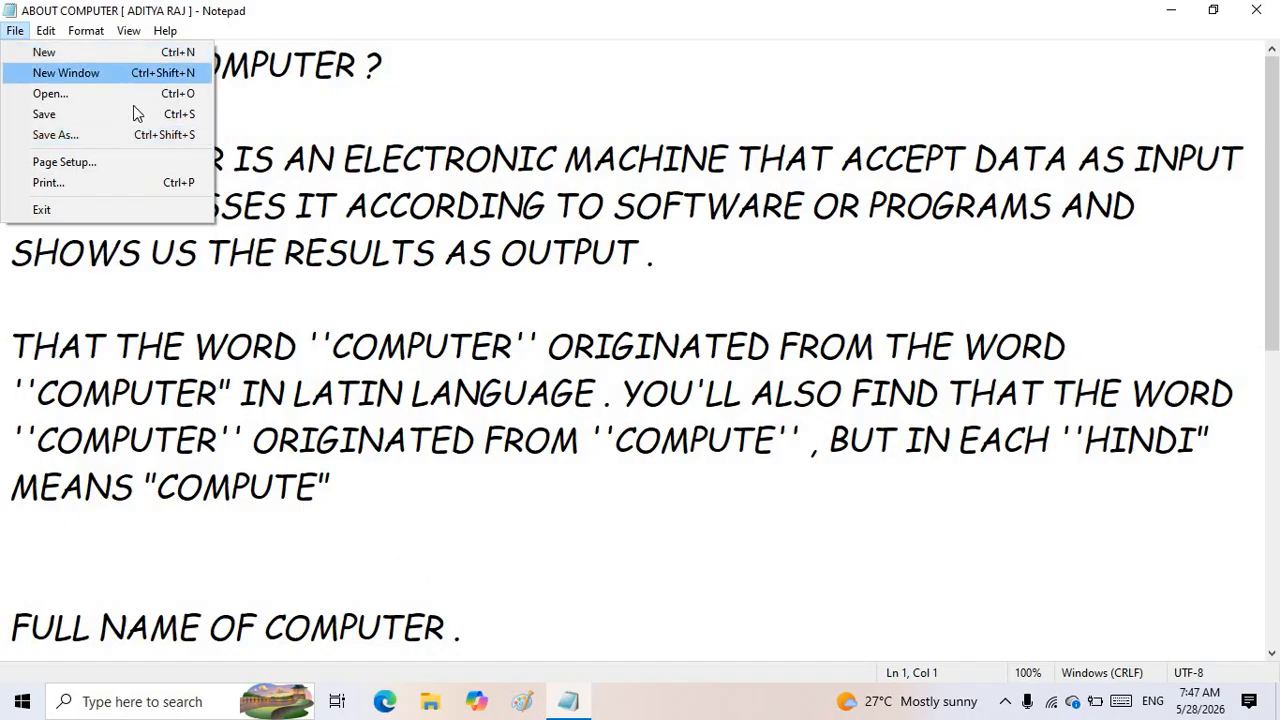
click(166, 114)
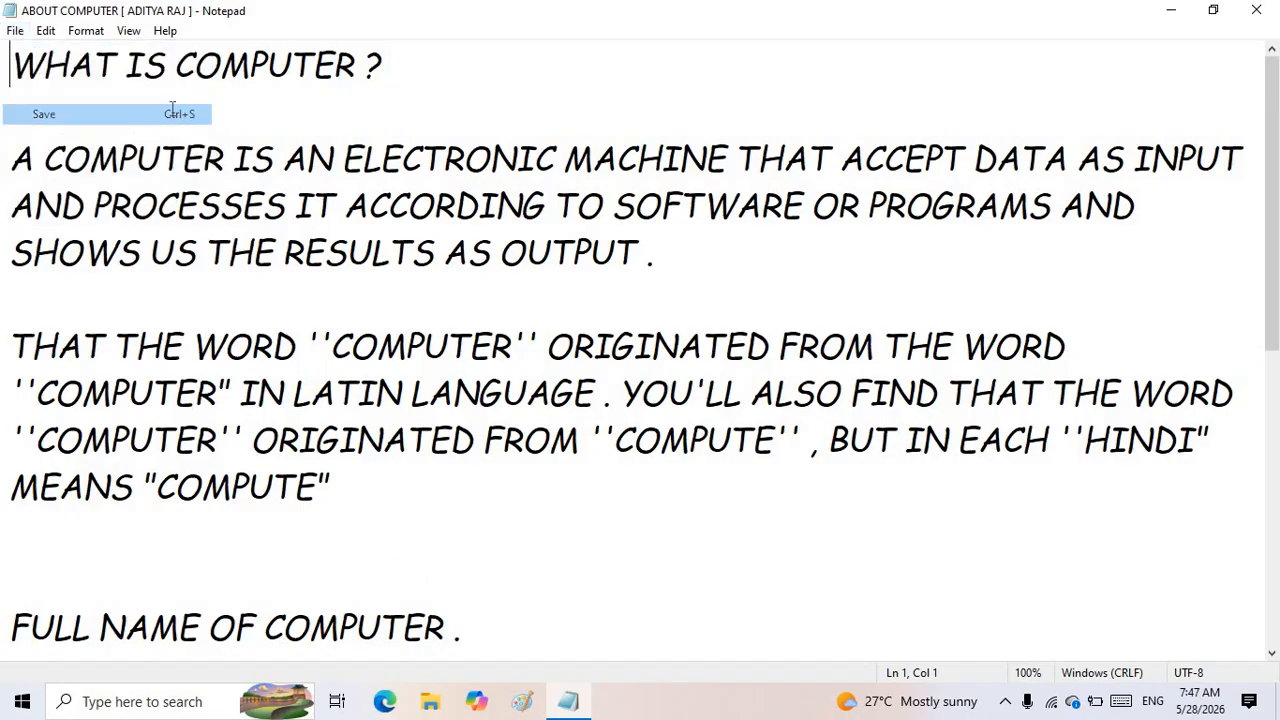
click(15, 30)
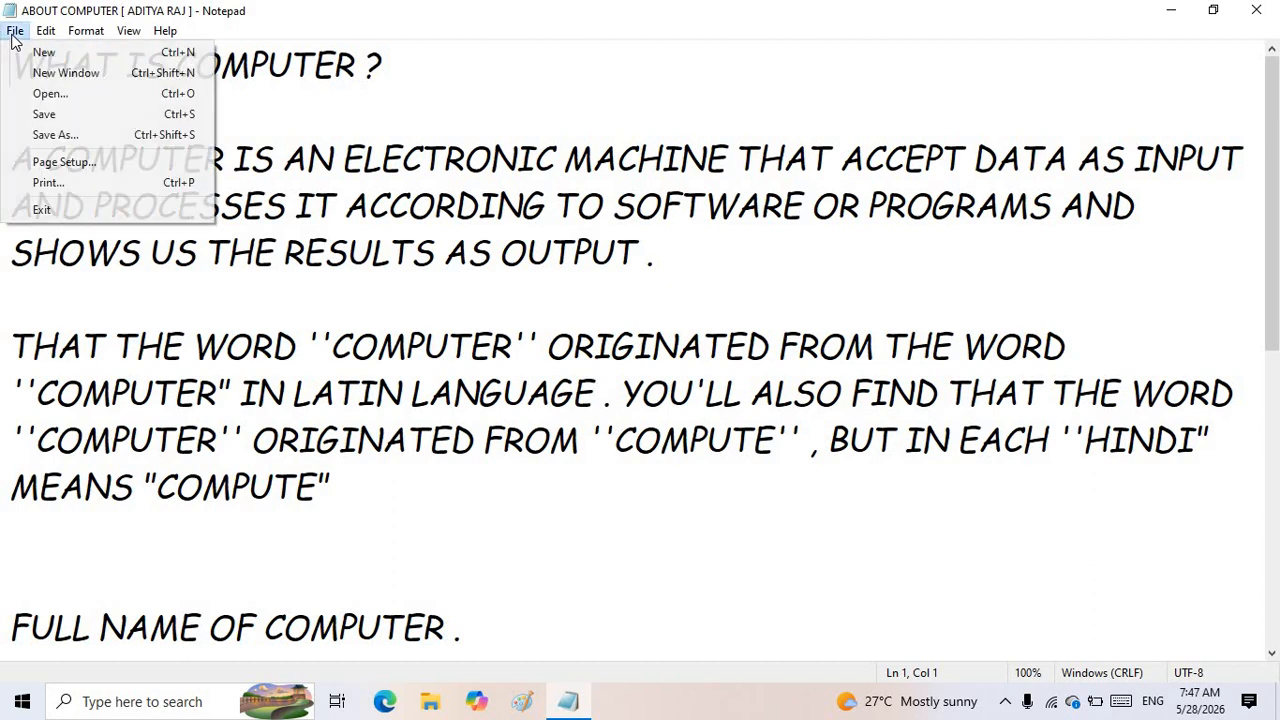
mouse_move(46, 30)
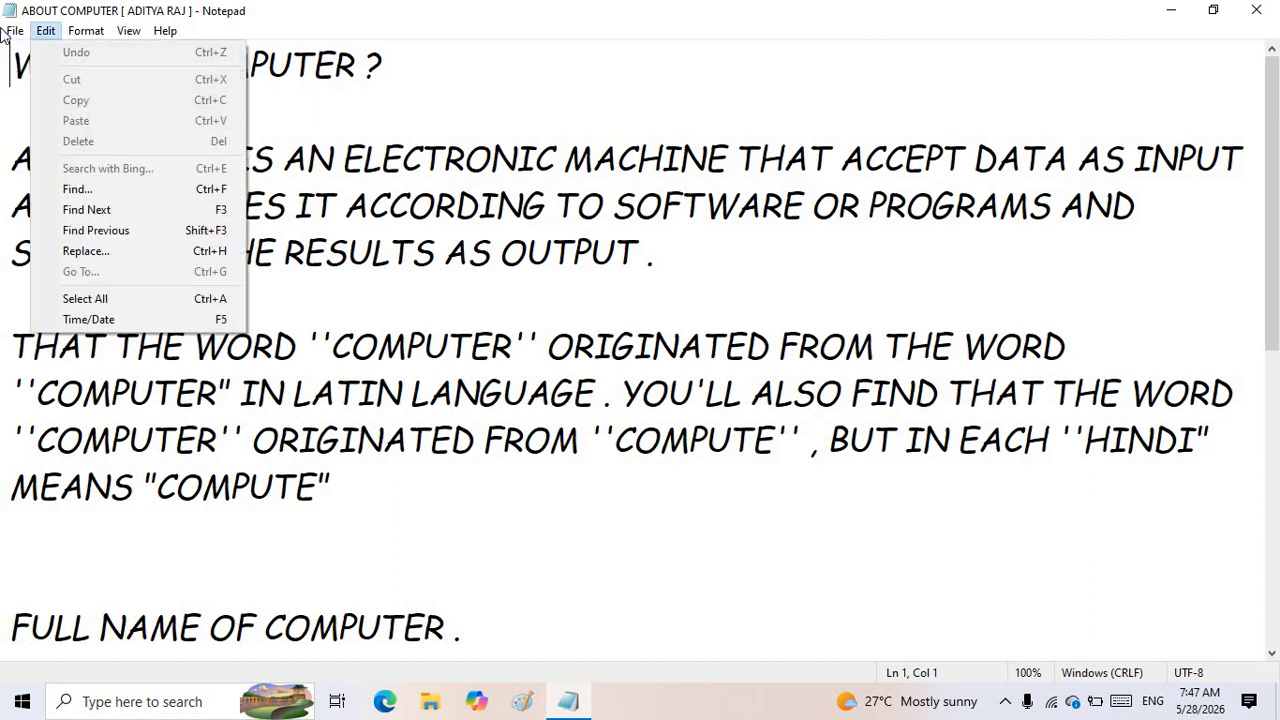
mouse_move(15, 31)
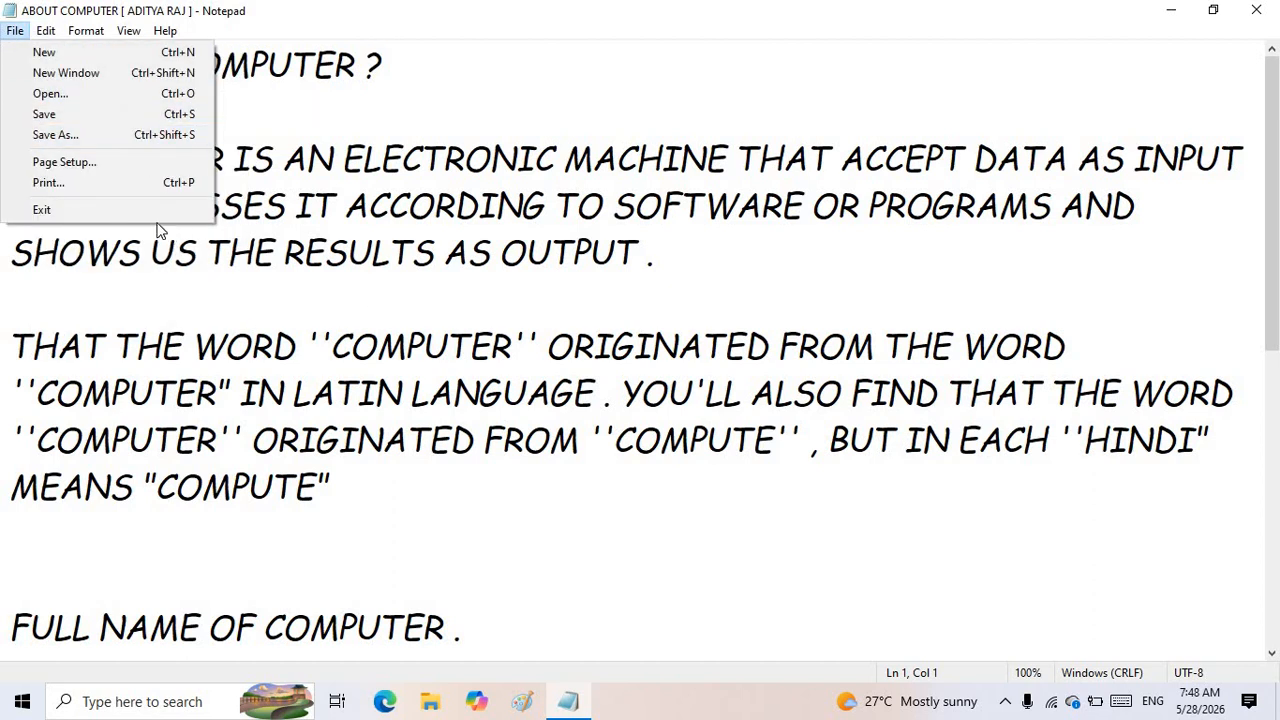
click(549, 522)
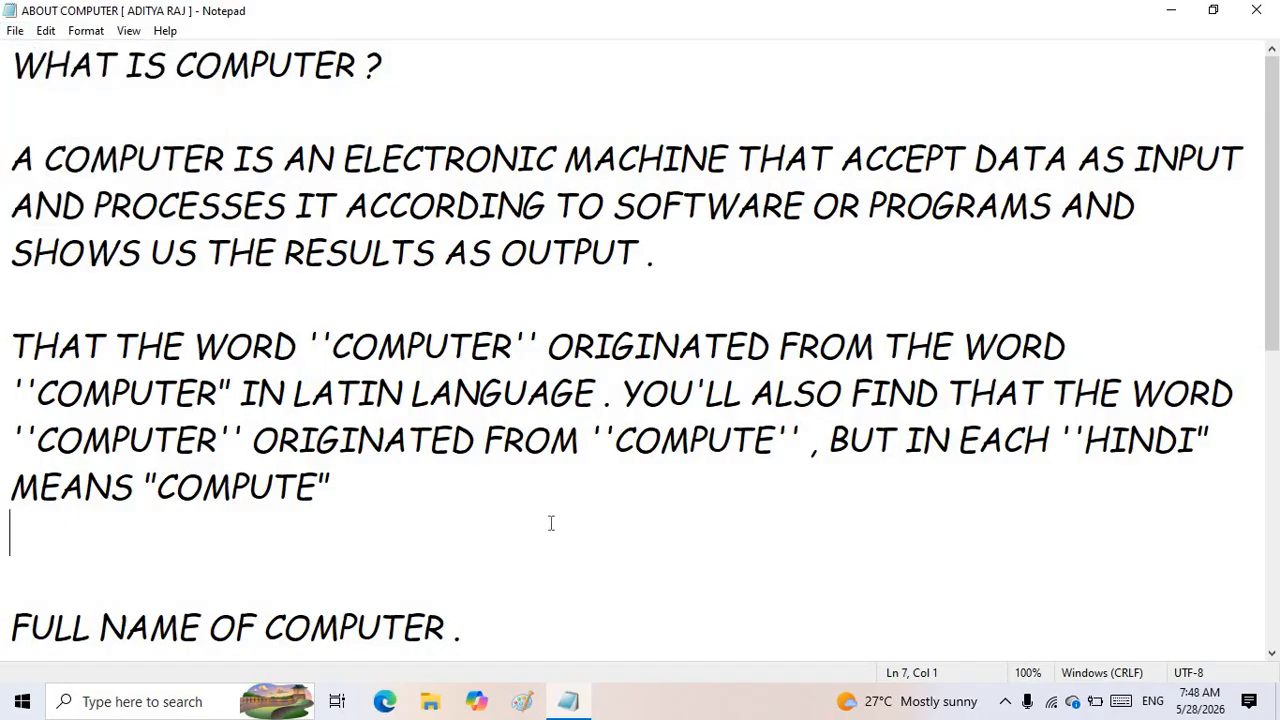
- Start saving the document as a new copy and shorten its file name to "ABOUT COMPUTER"
click(13, 32)
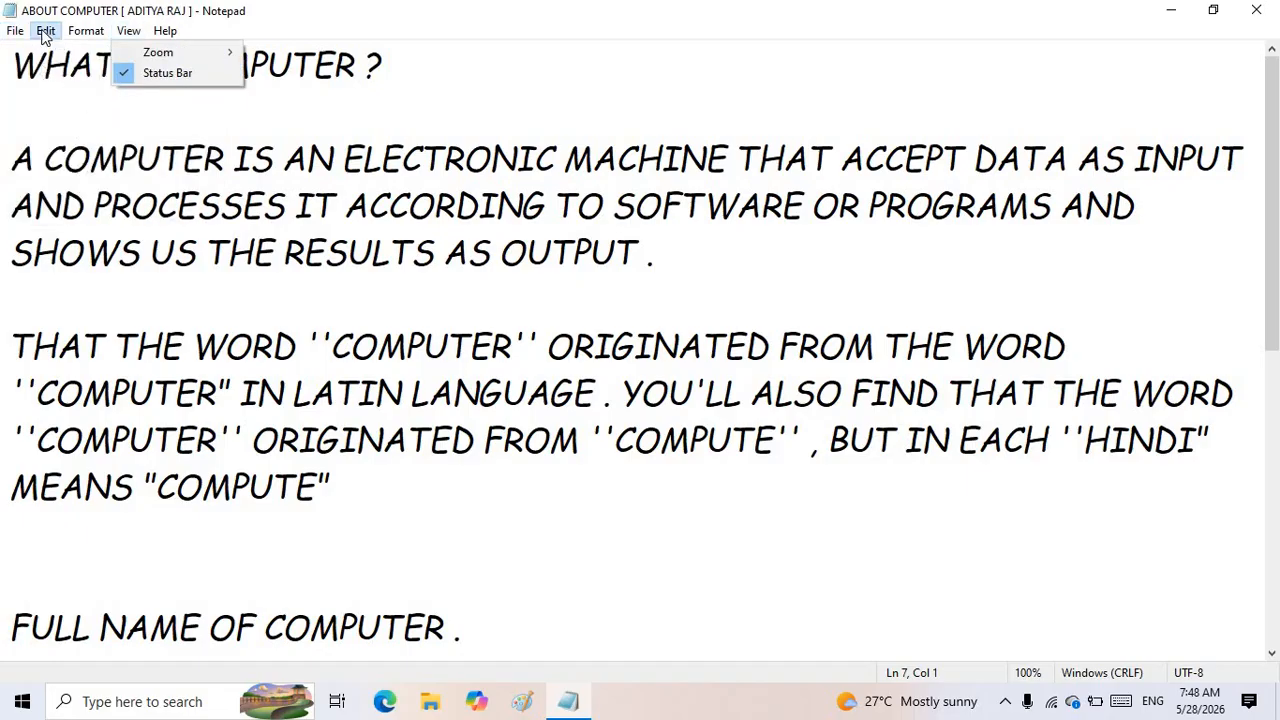
click(140, 135)
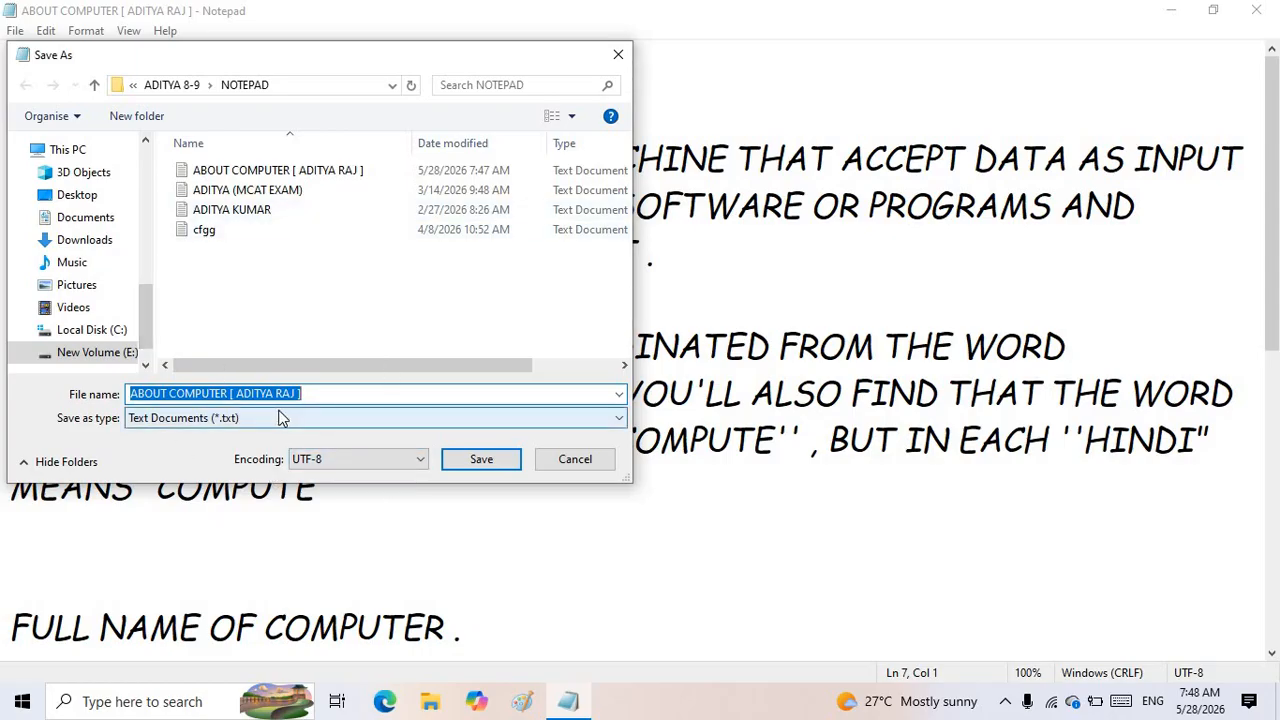
click(313, 393)
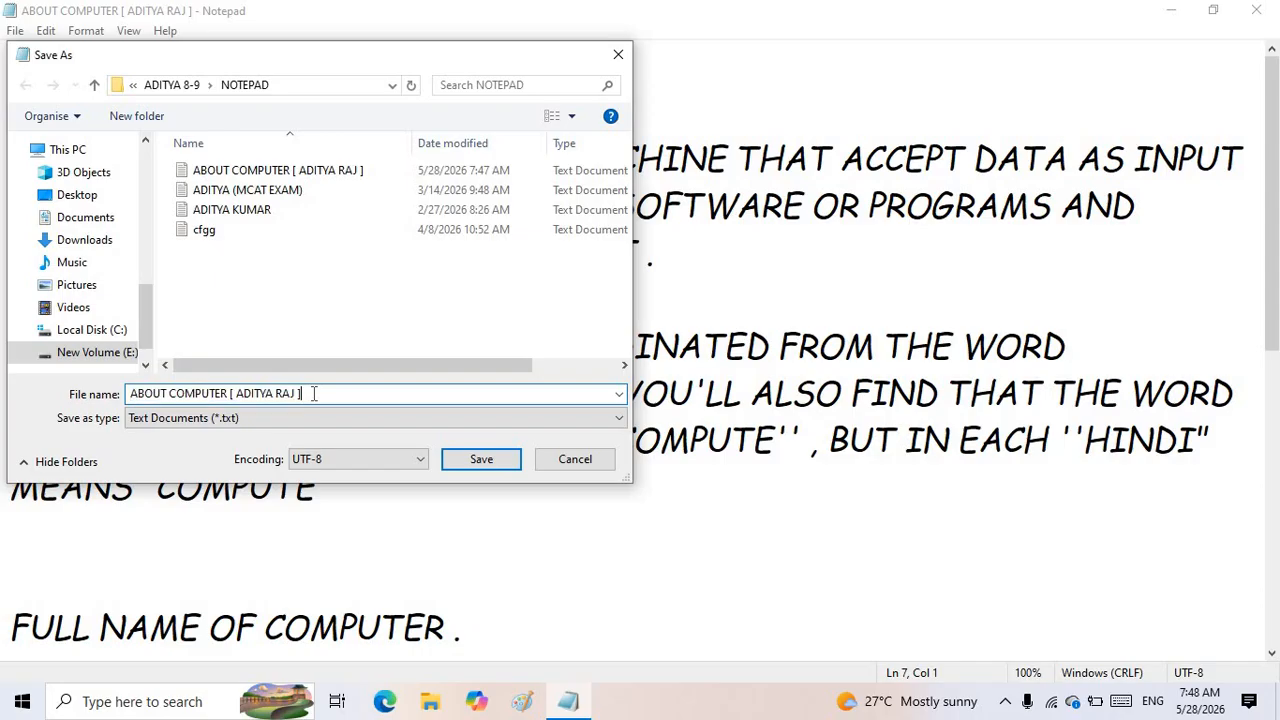
key(BackSpace)
key(BackSpace)
key(BackSpace)
key(BackSpace)
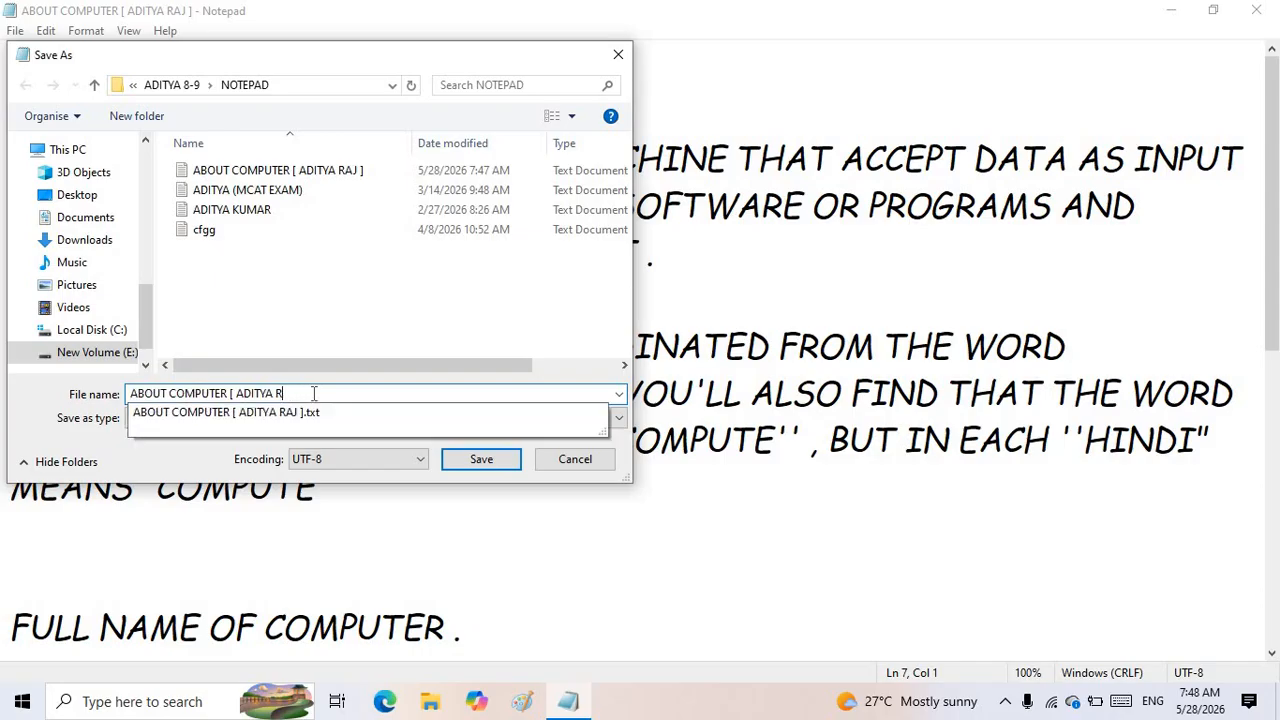
key(BackSpace)
key(BackSpace)
key(BackSpace)
key(BackSpace)
key(BackSpace)
key(BackSpace)
key(BackSpace)
key(BackSpace)
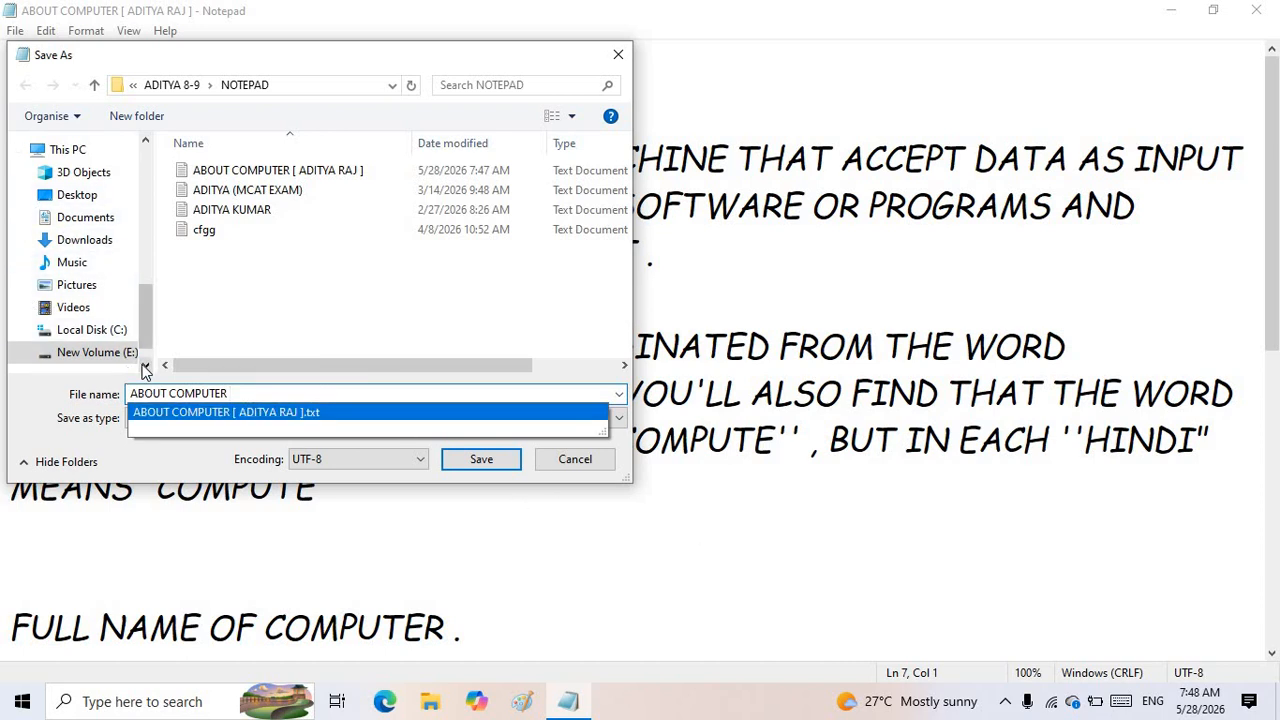
- Choose the Downloads folder as the location and save the renamed copy there
click(105, 218)
click(100, 242)
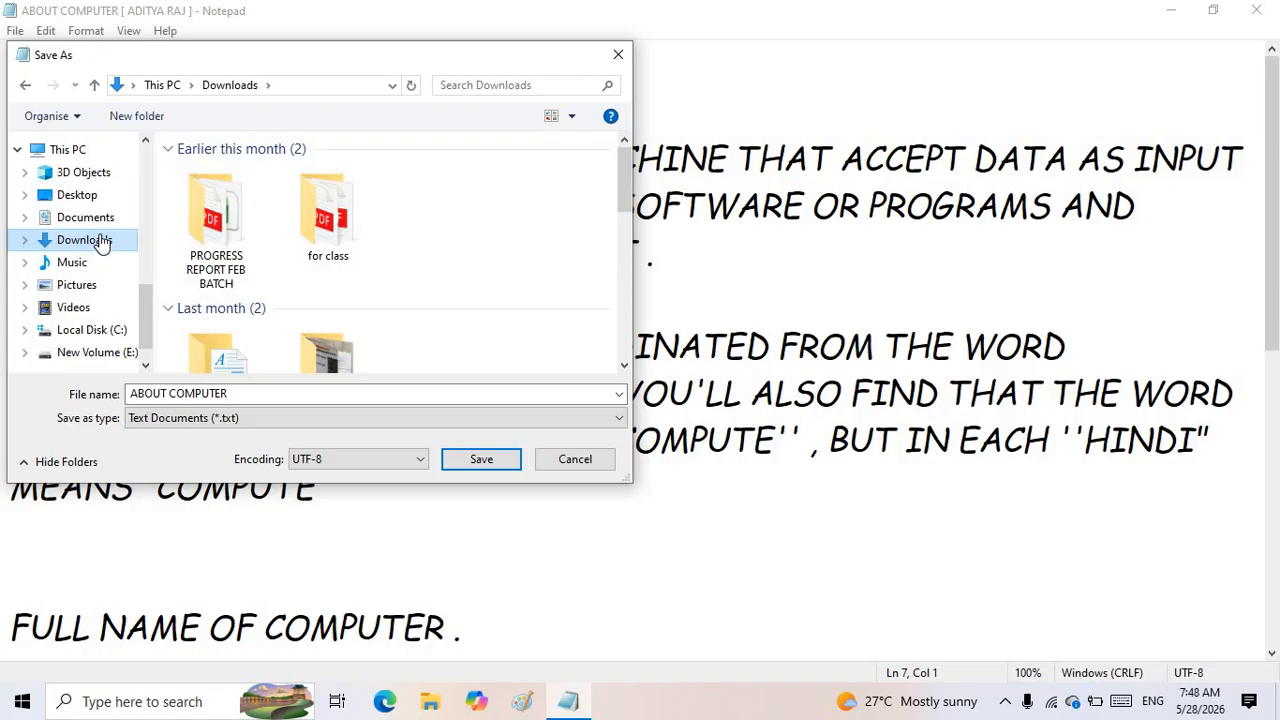
click(510, 460)
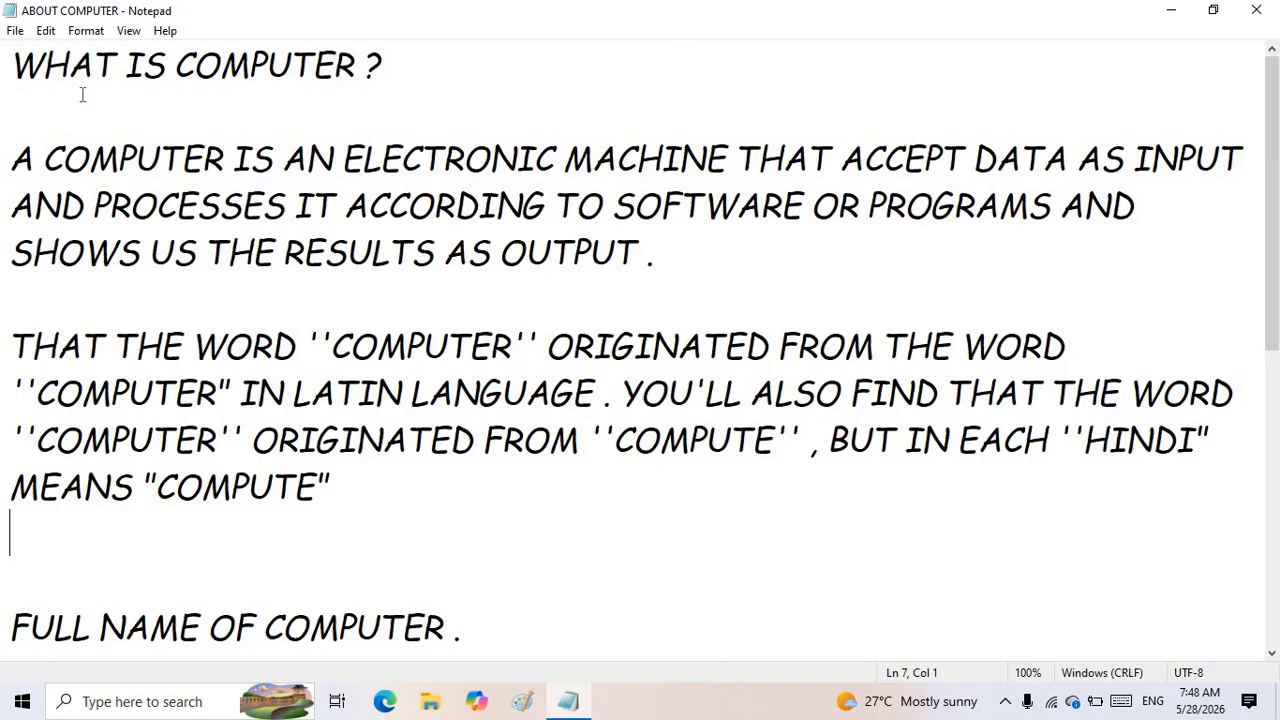
- Look in the Downloads folder in File Explorer for the saved copy, and dismiss Notepad's Open dialog without opening a file
click(431, 703)
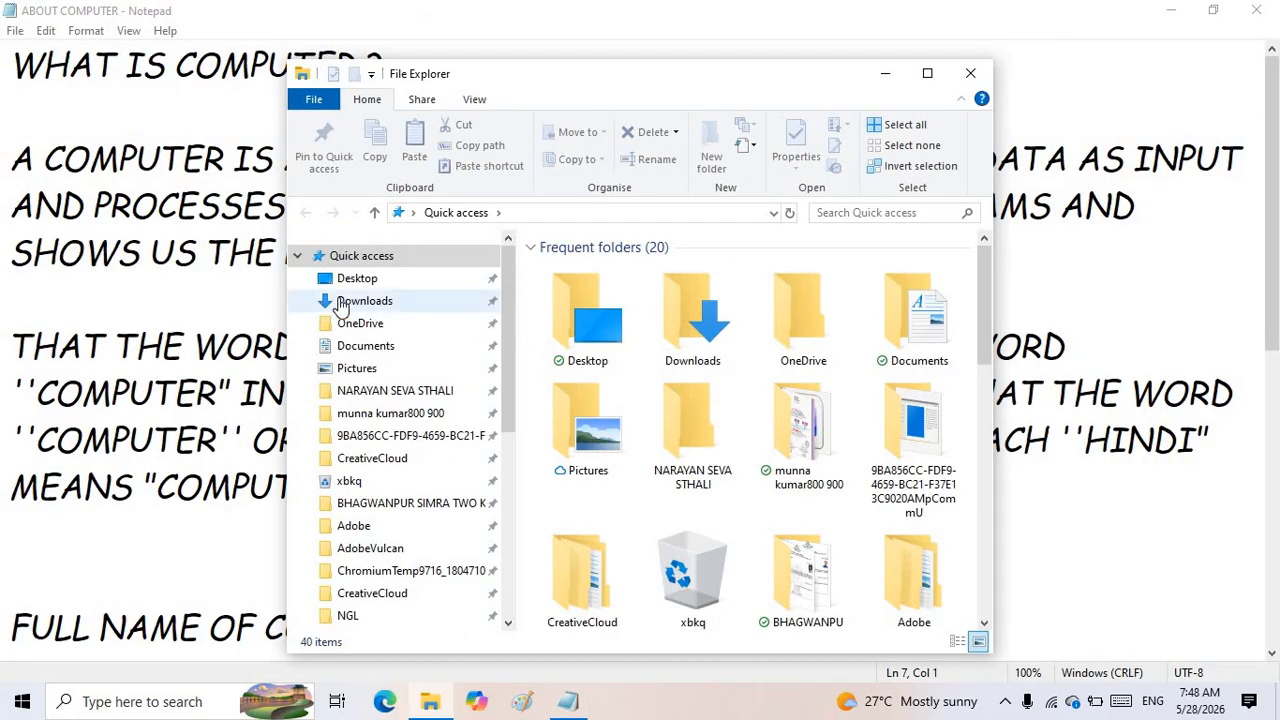
click(341, 303)
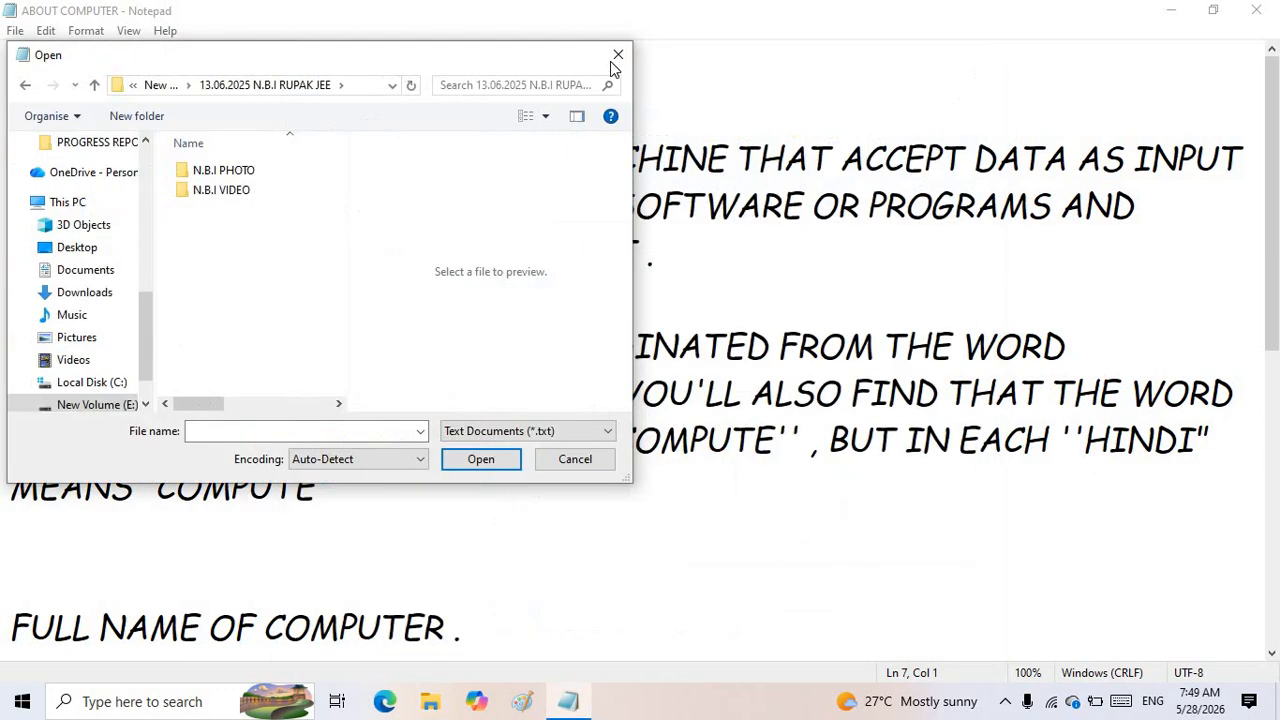
click(615, 57)
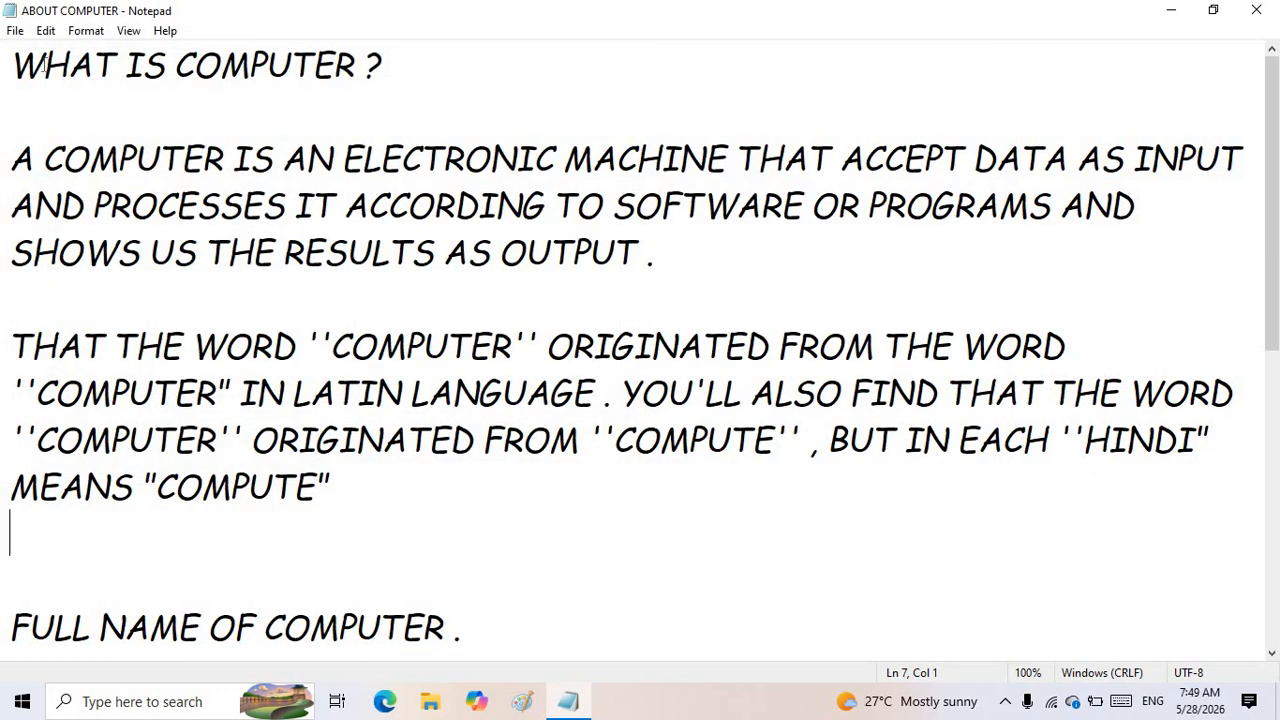
- Preview landscape orientation in the page setup, switch back to portrait, and confirm A4 as the paper size
click(14, 31)
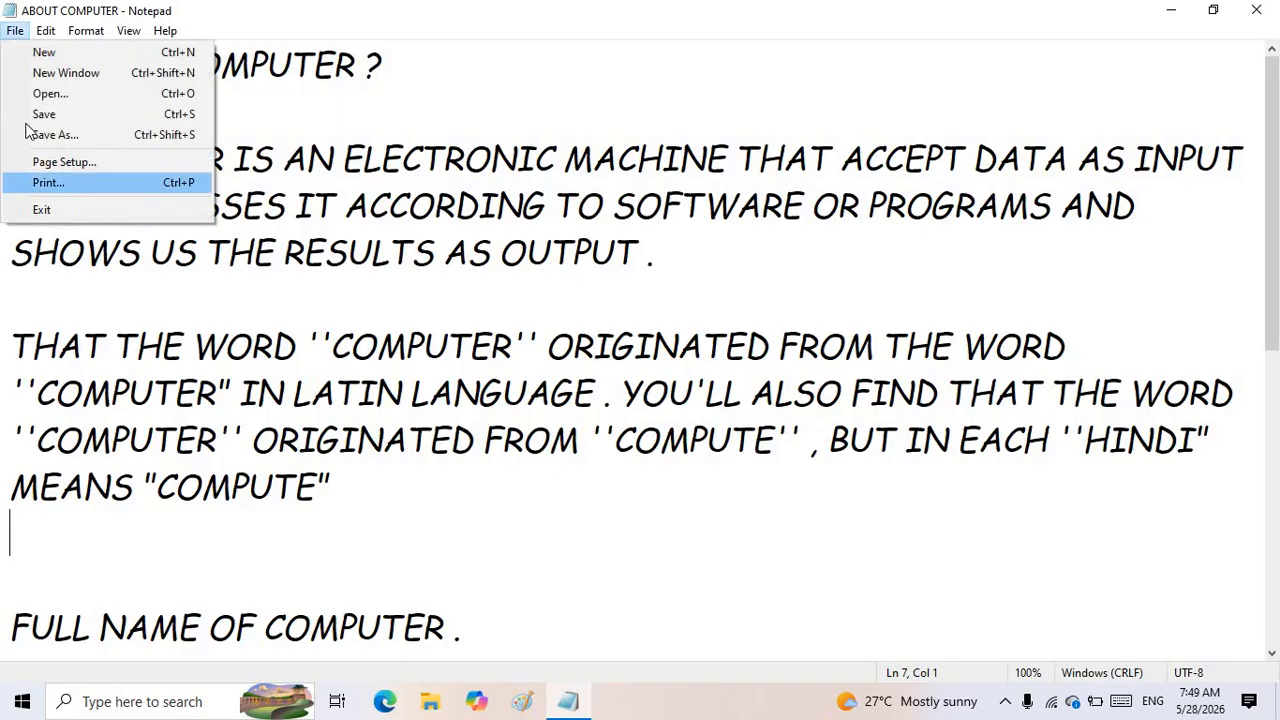
click(98, 162)
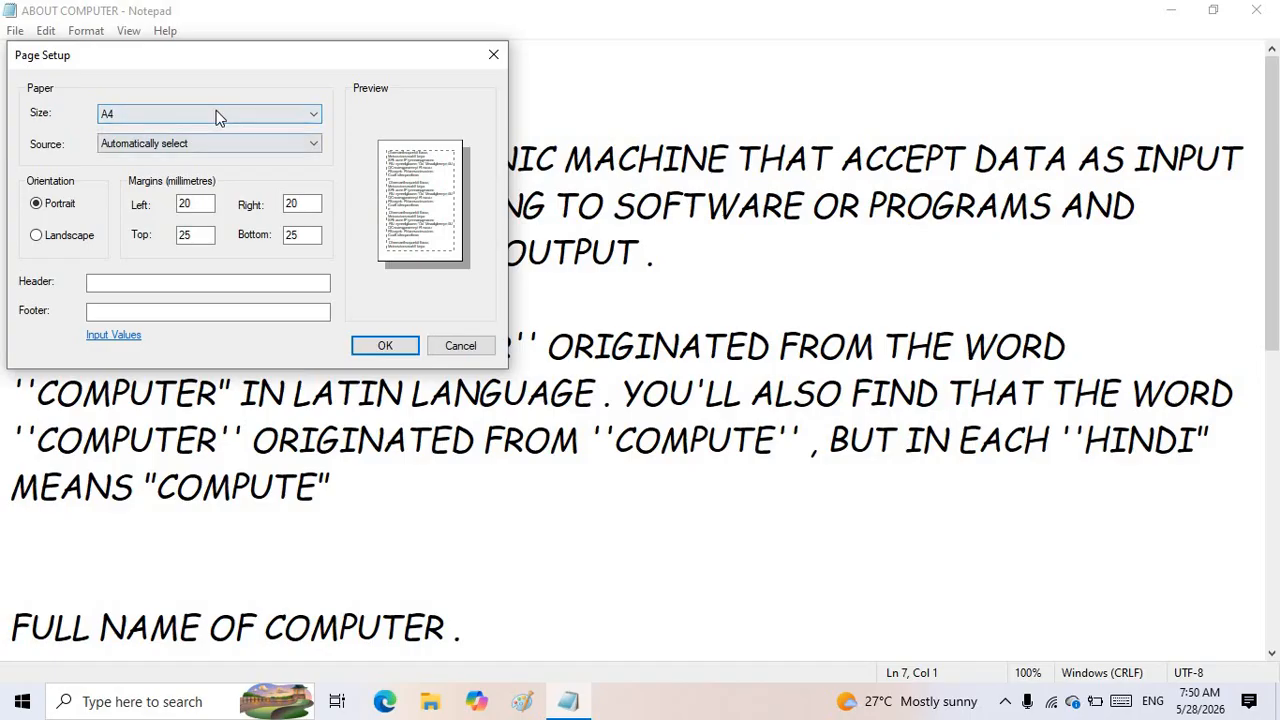
click(58, 240)
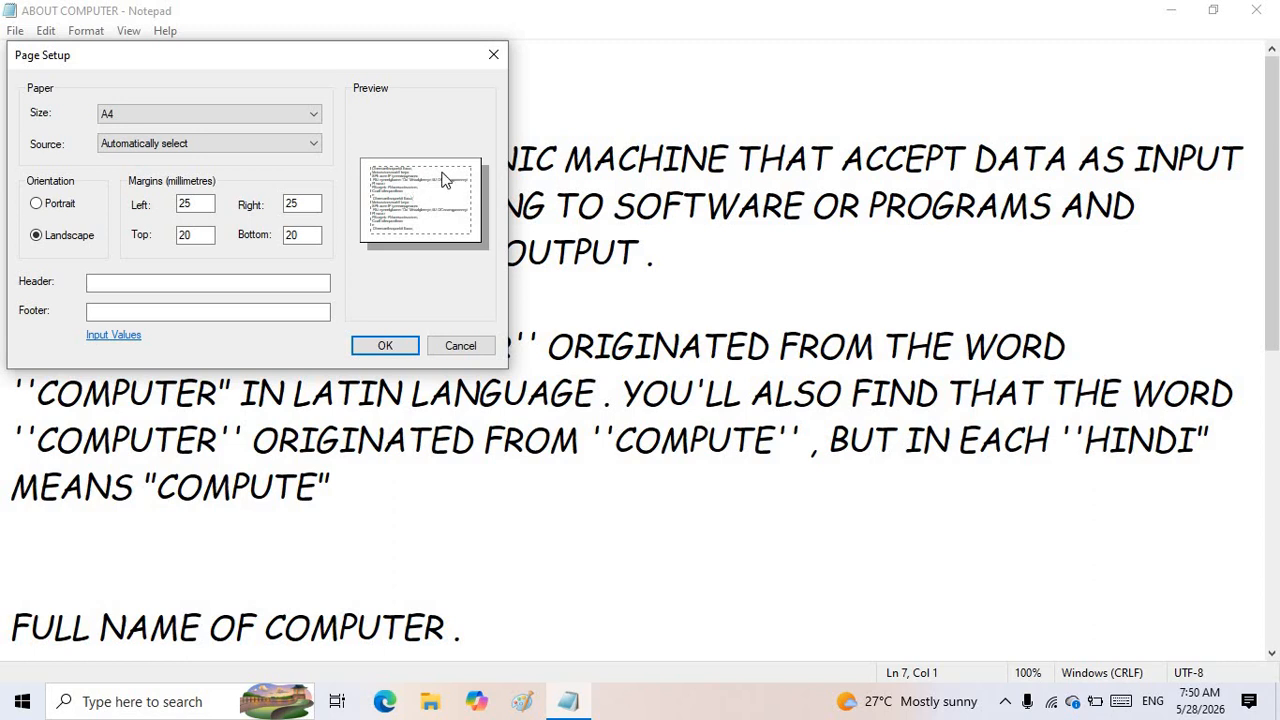
click(47, 204)
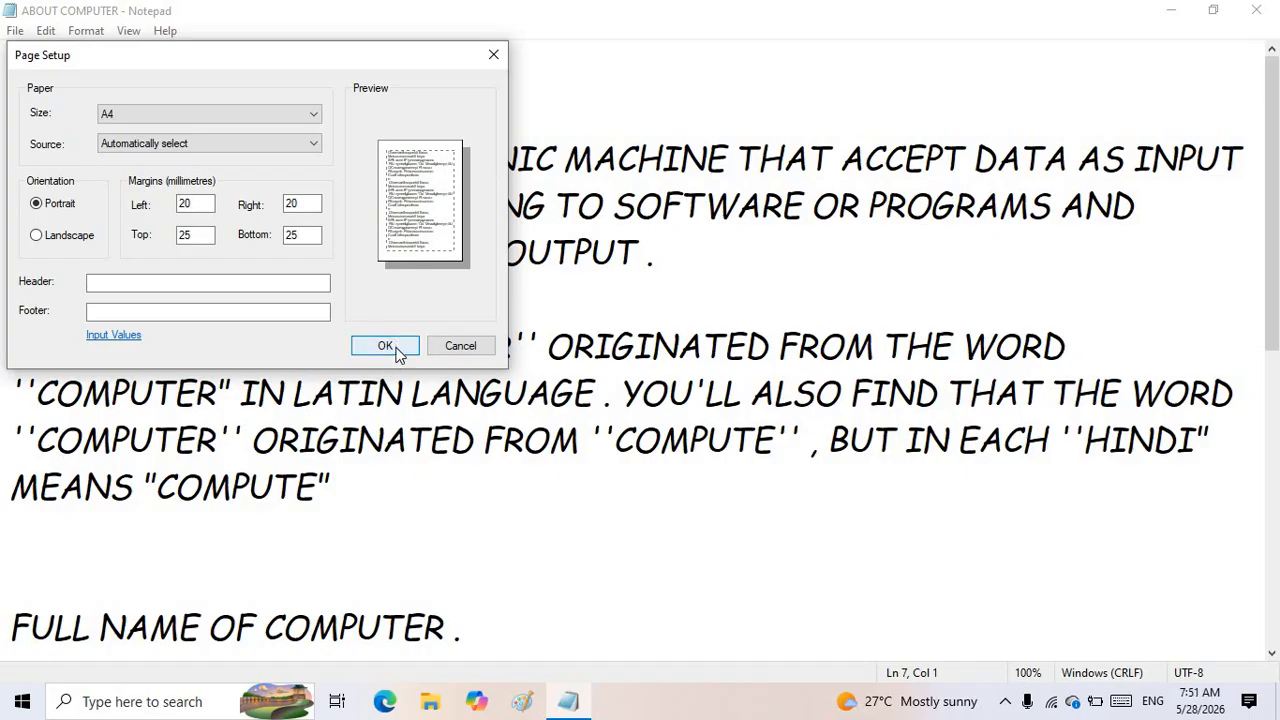
click(283, 115)
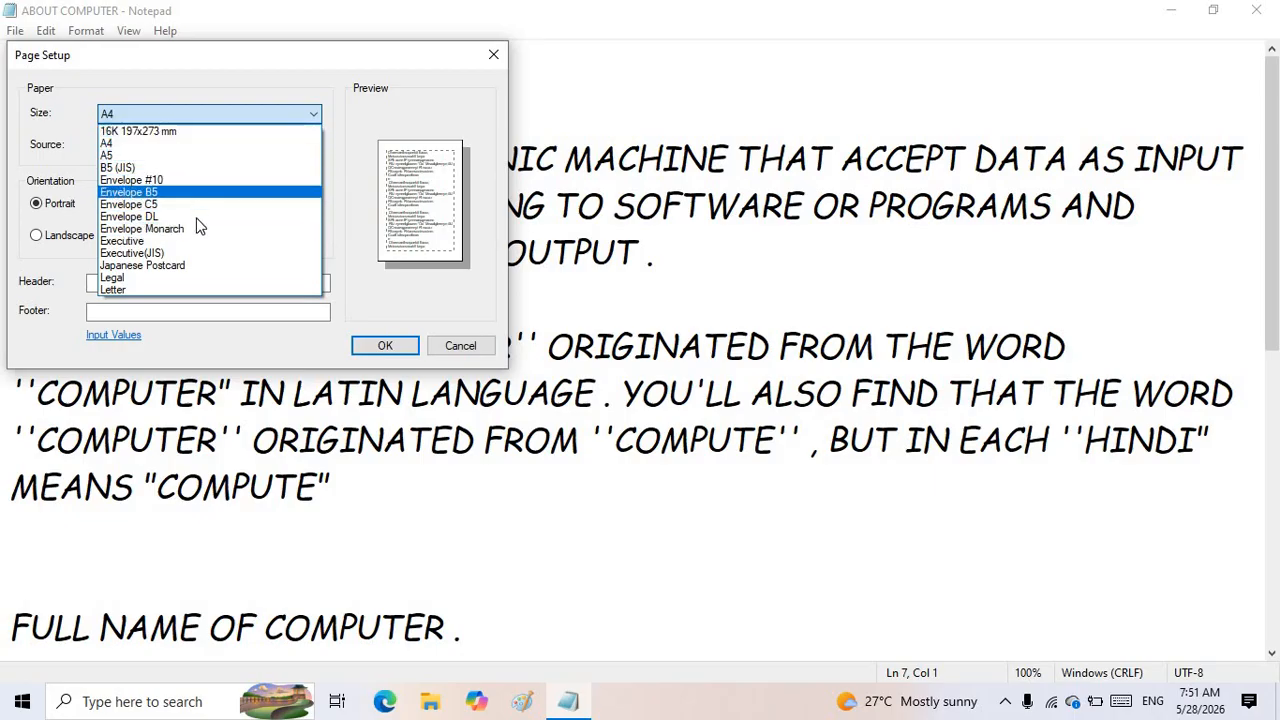
click(164, 147)
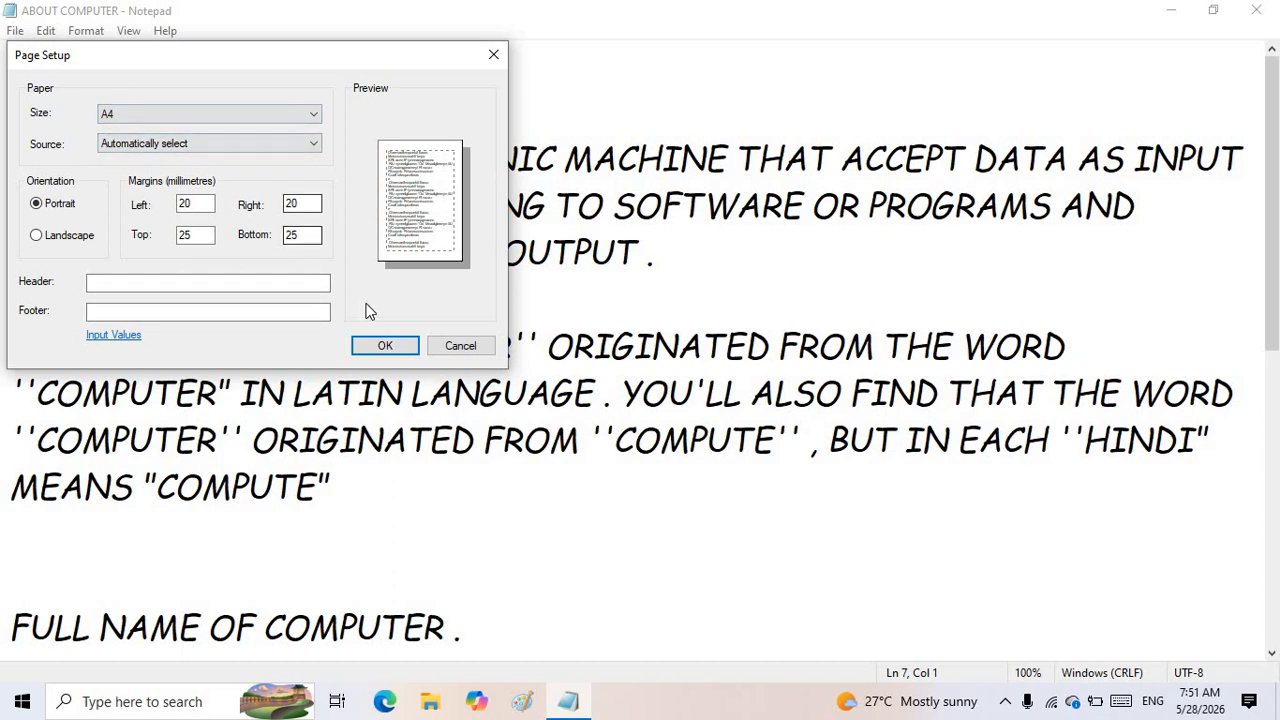
click(408, 351)
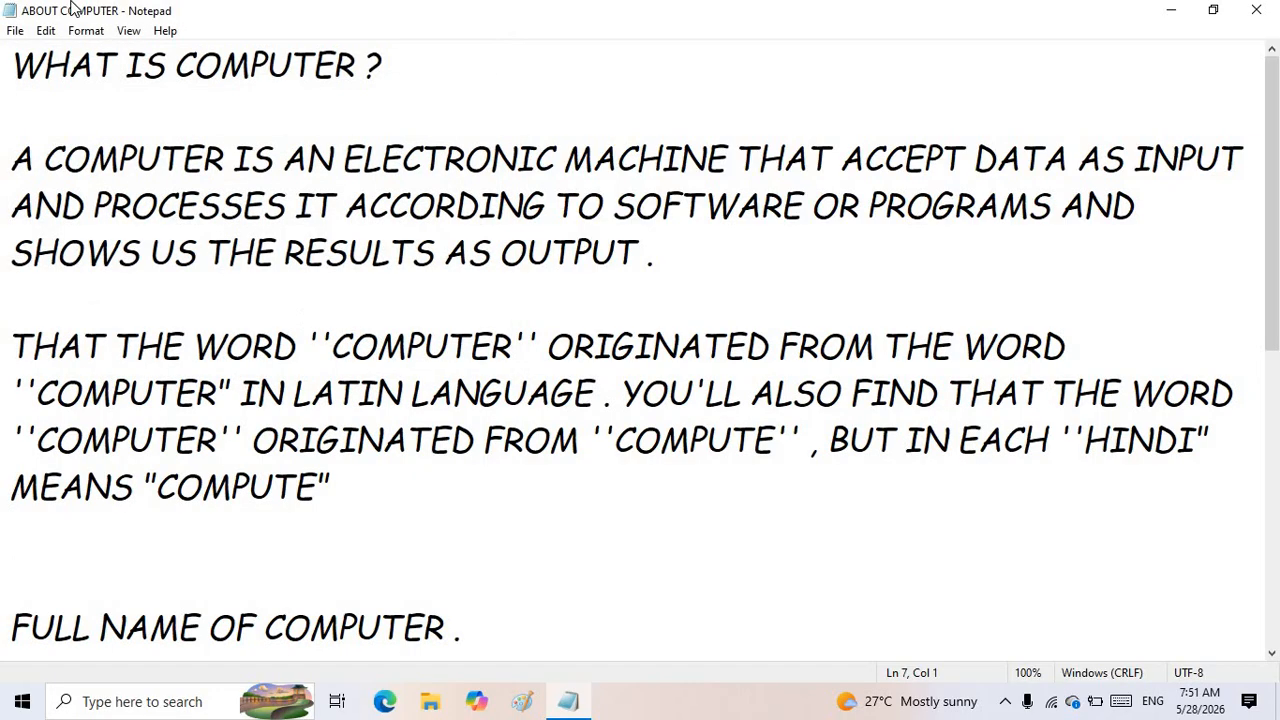
- Open the printing preferences of the HP LaserJet printer for this document and examine the orientation choices
click(15, 31)
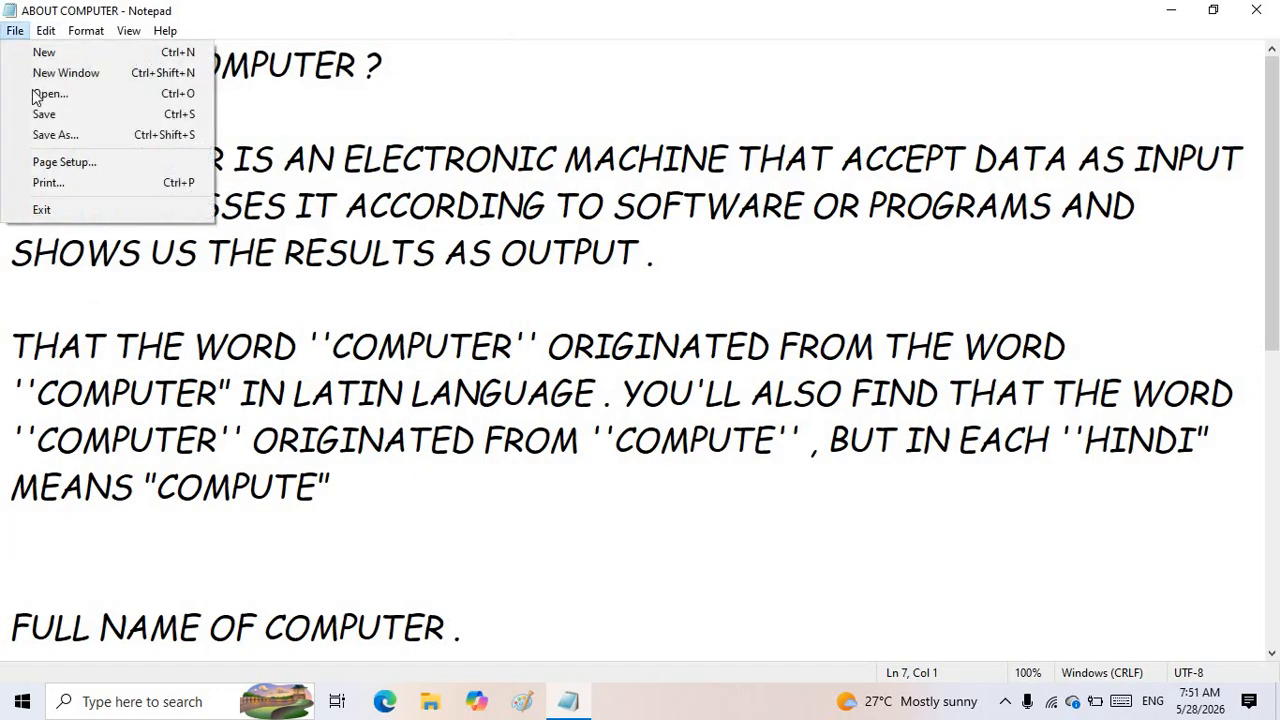
click(110, 186)
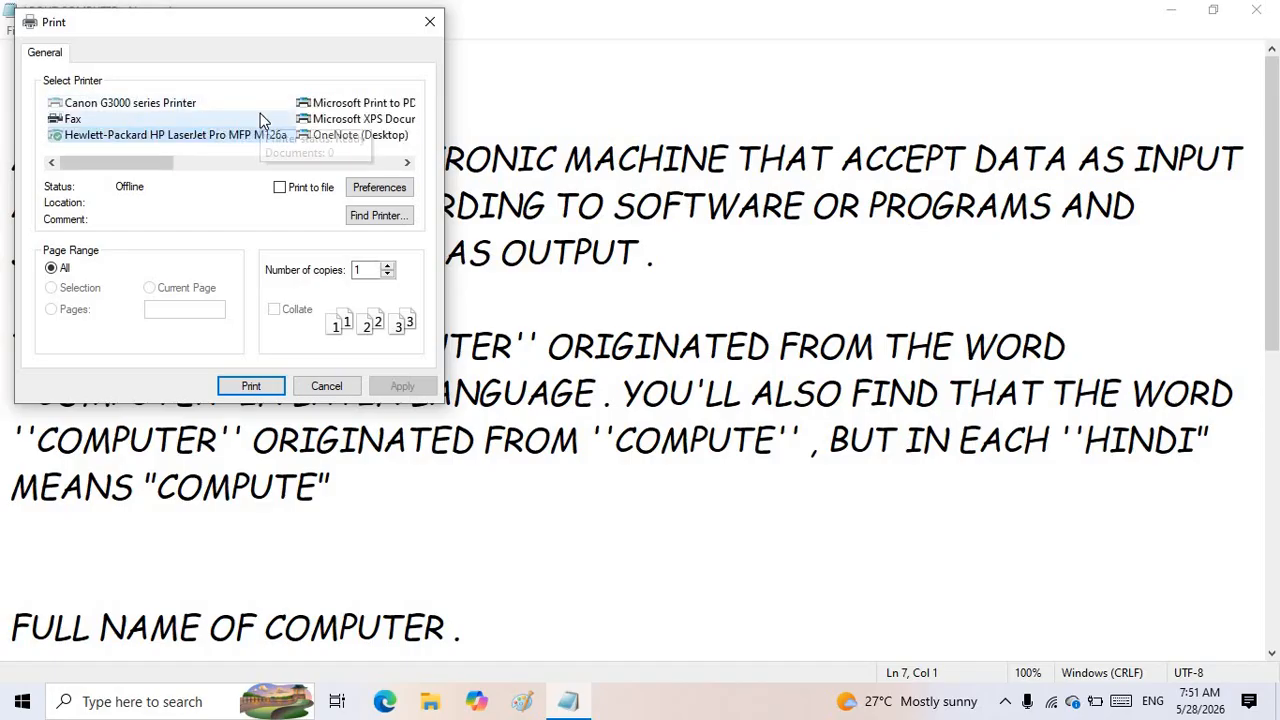
click(374, 192)
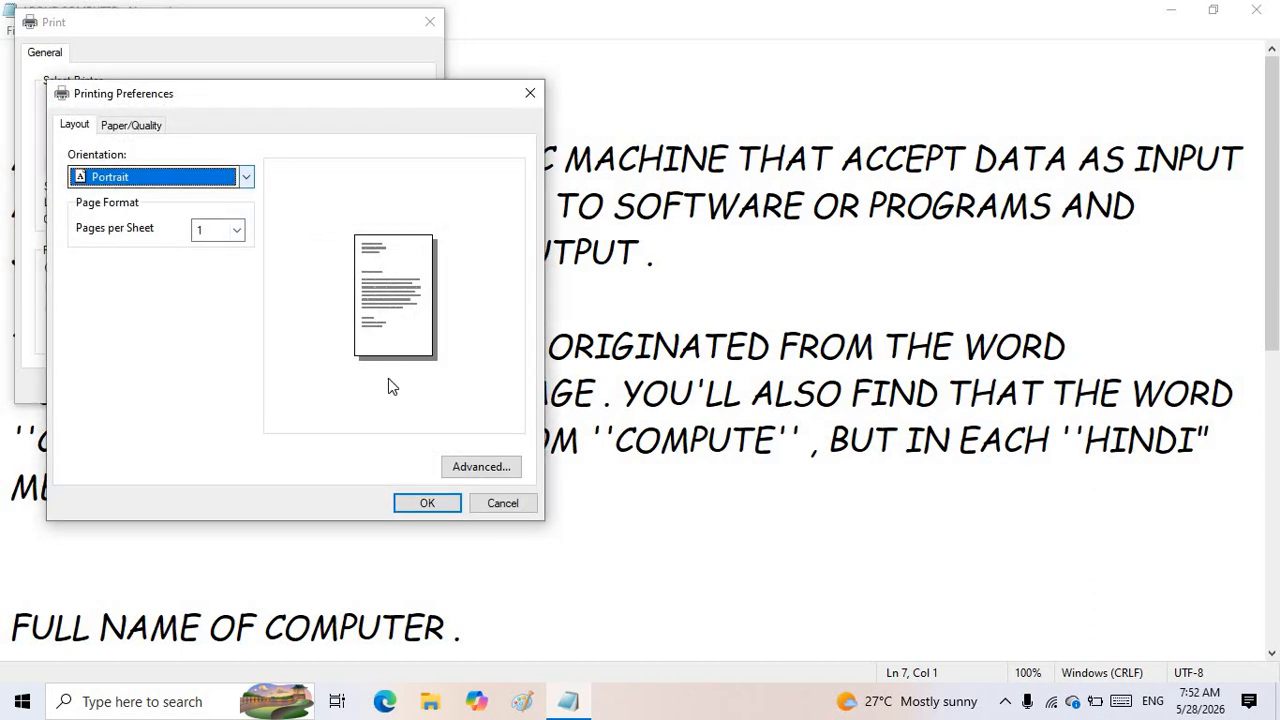
click(246, 178)
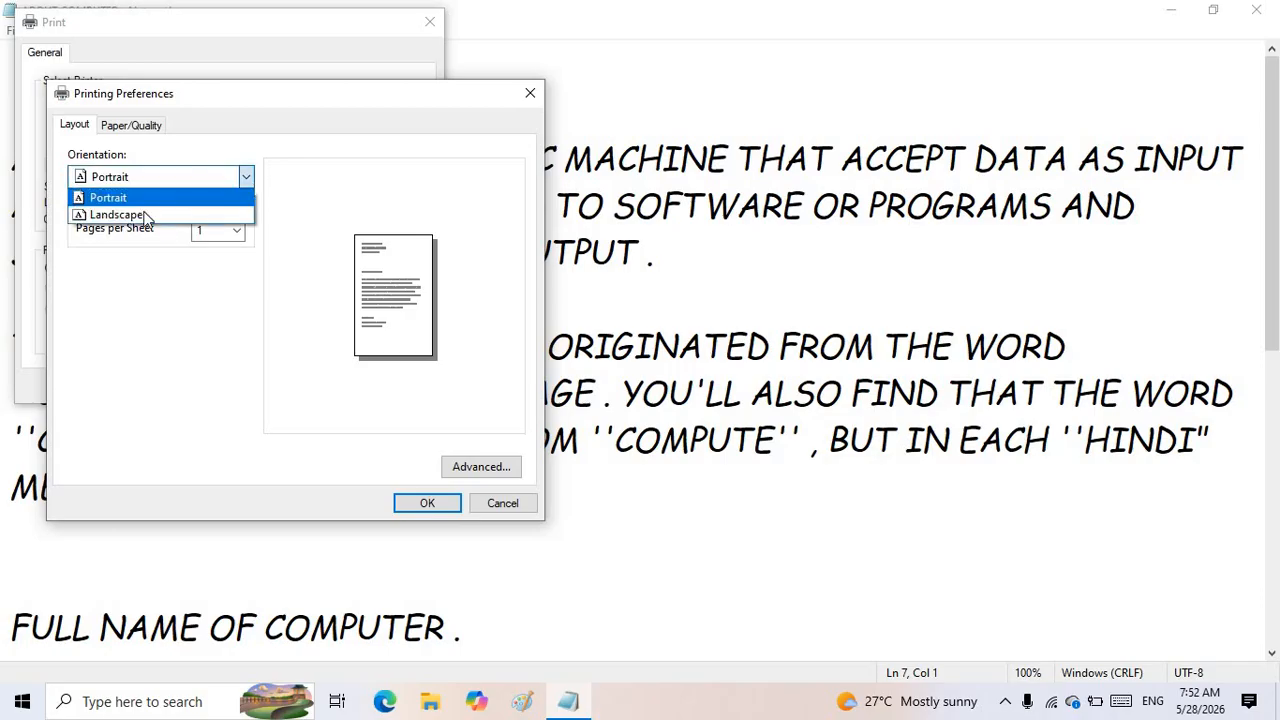
click(305, 226)
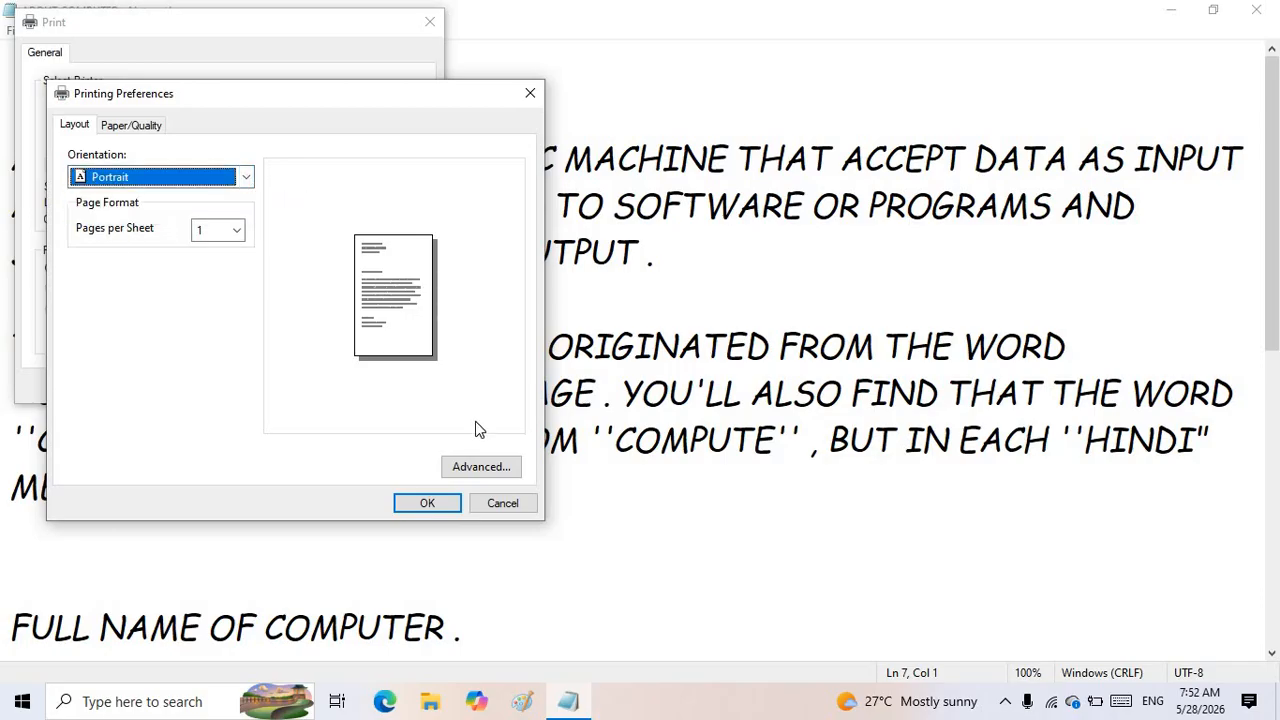
- Examine the paper sizes in the printer's advanced options, and close all print dialogs without printing
click(505, 469)
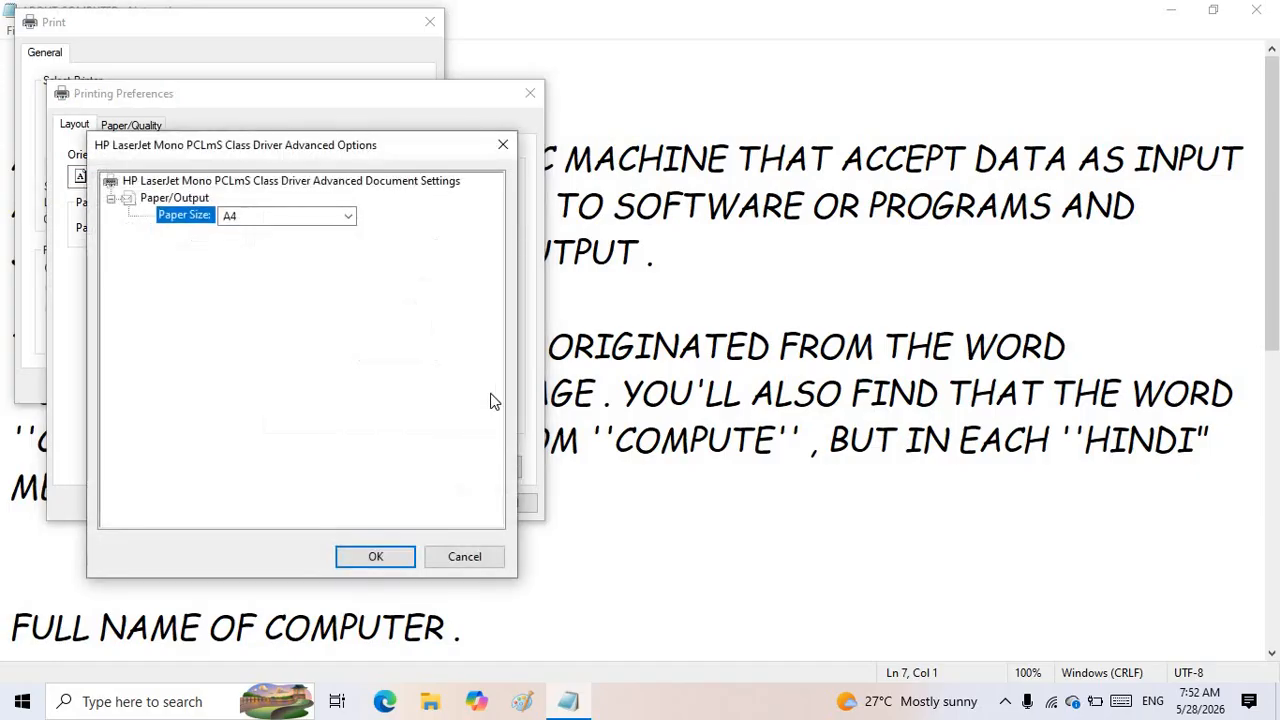
click(333, 218)
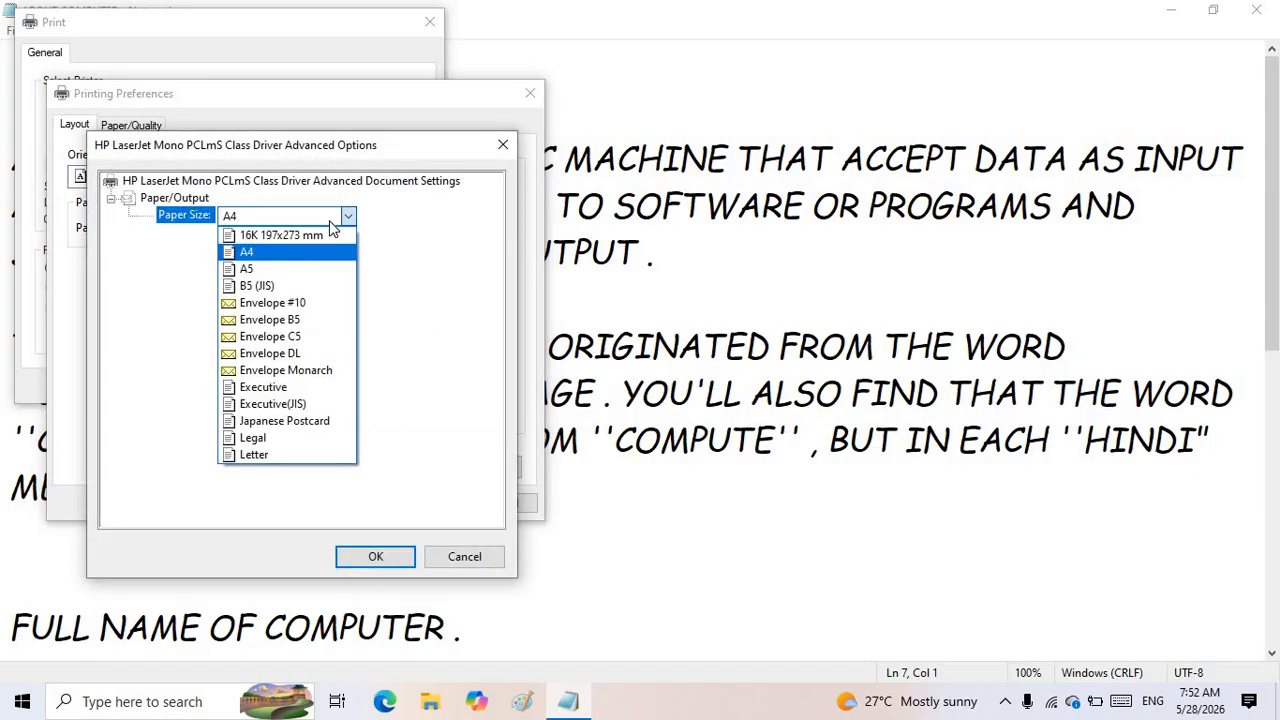
click(333, 221)
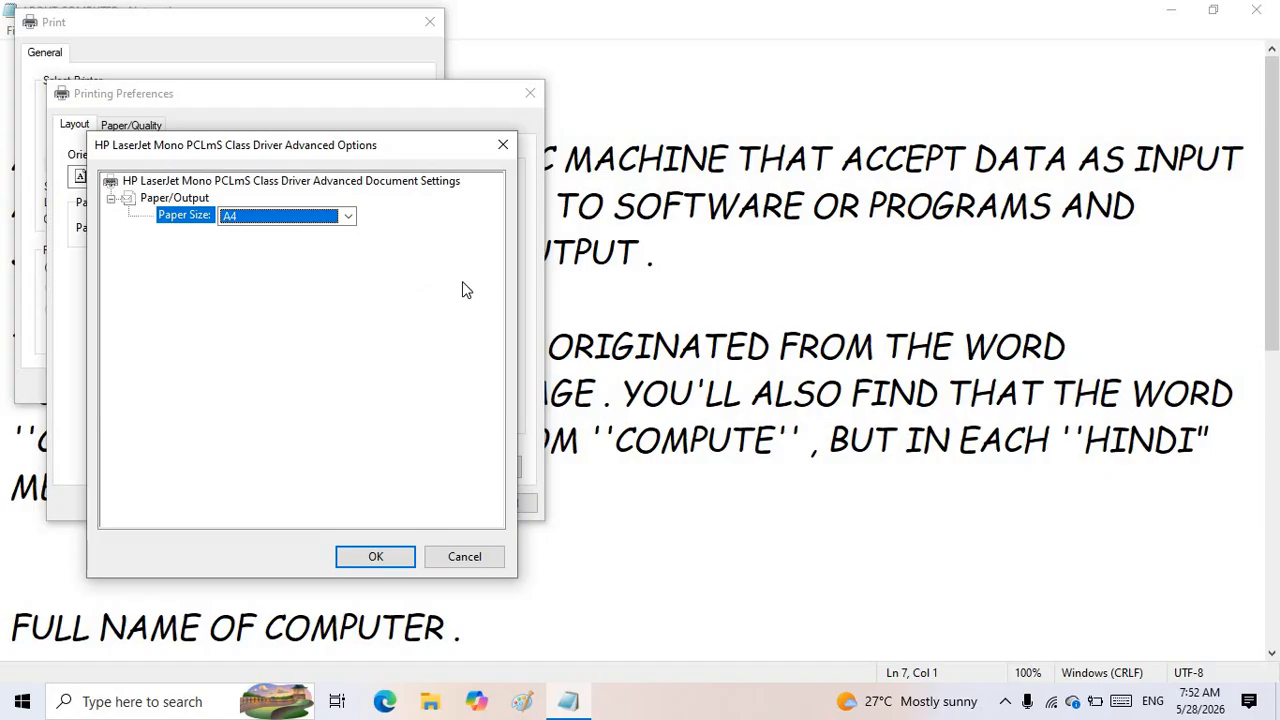
click(503, 146)
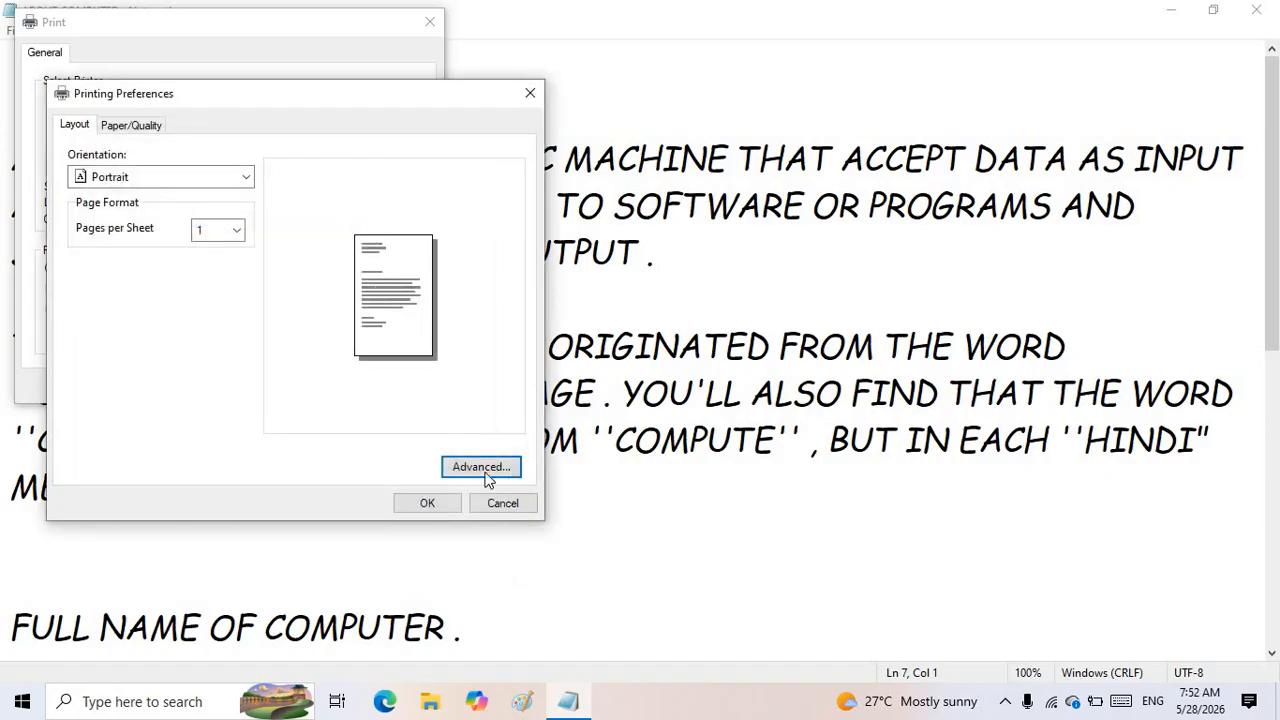
click(500, 503)
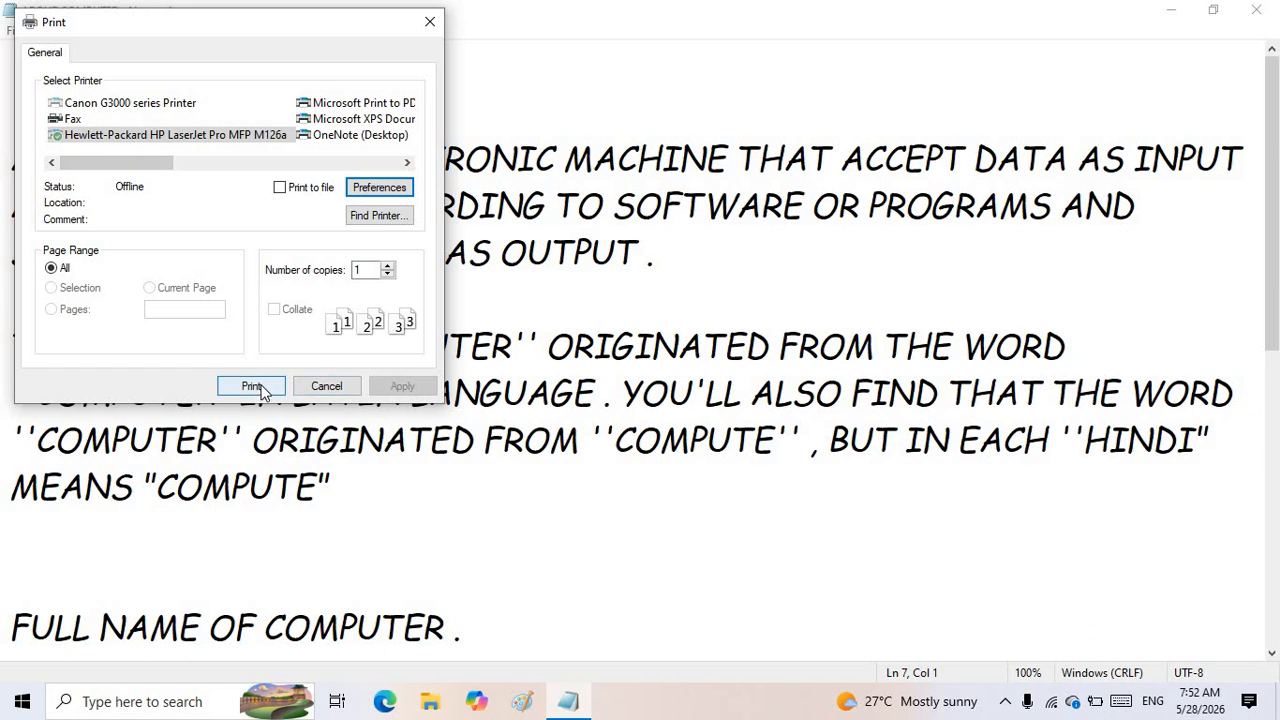
click(430, 21)
- Exit Notepad with the "ABOUT COMPUTER" document open
click(15, 31)
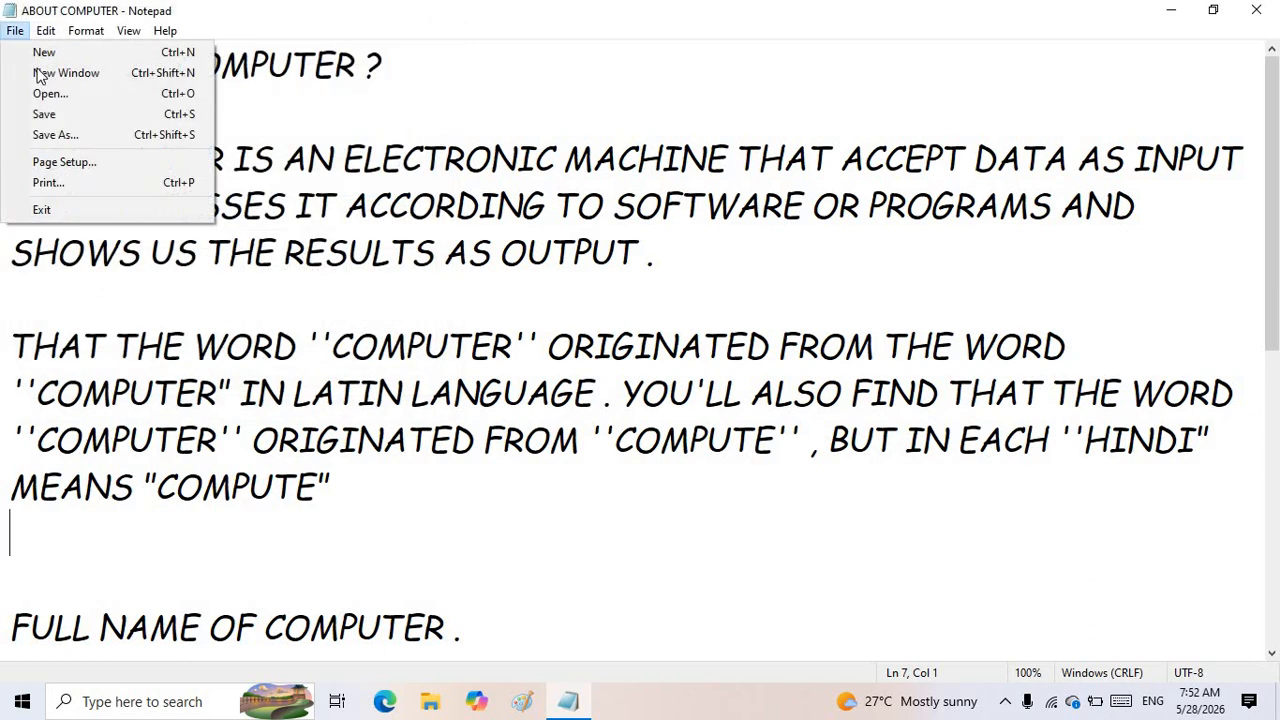
click(44, 210)
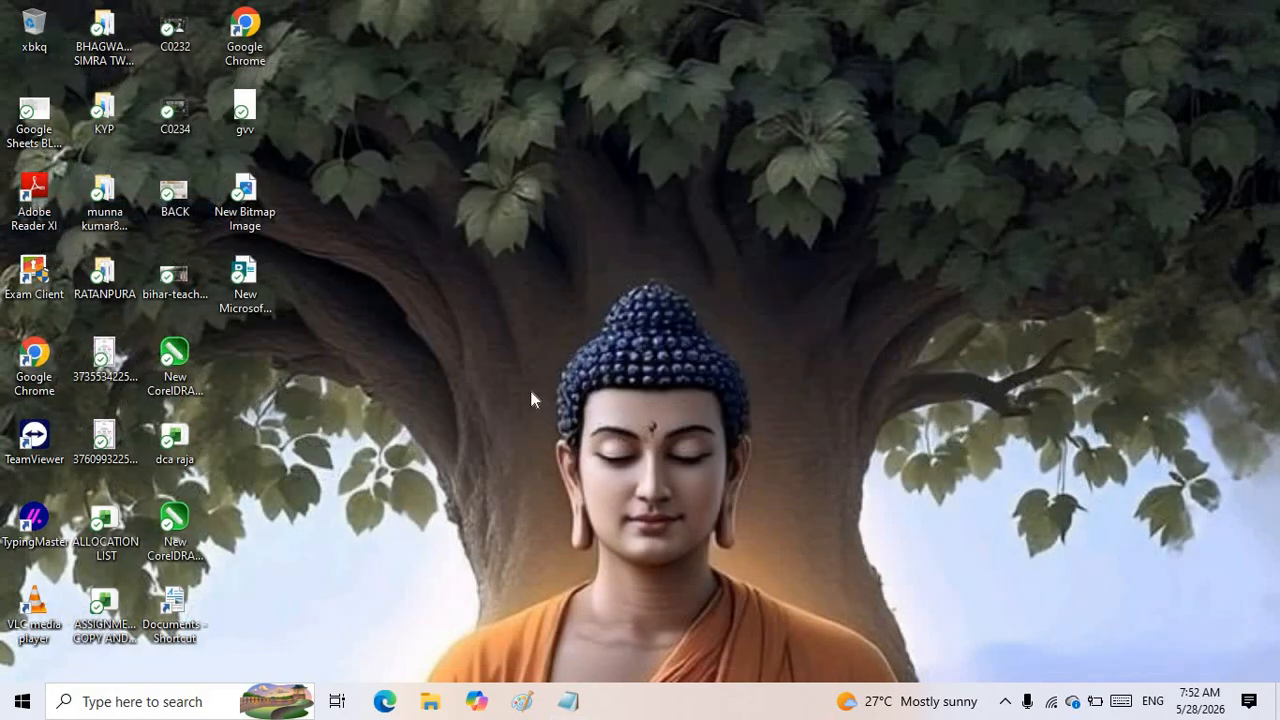